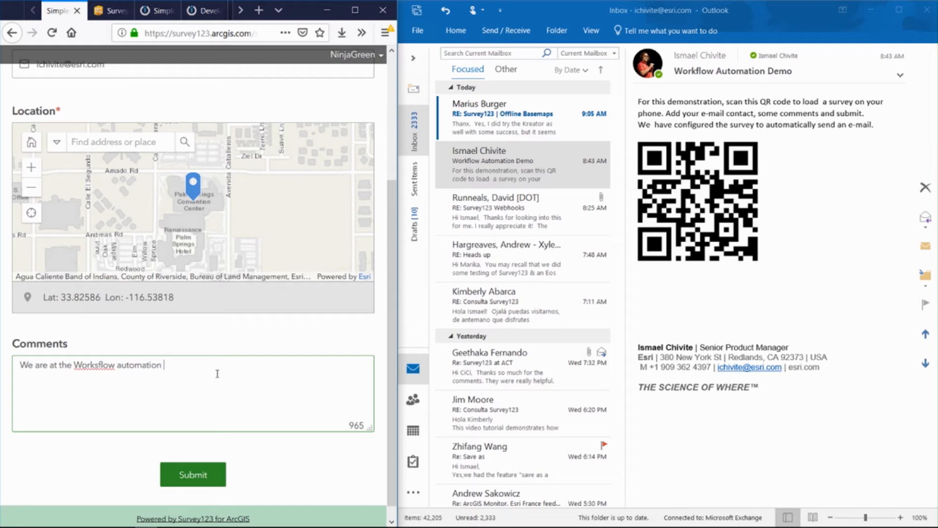
Step: Finish the survey comment ending 'ion demo theater!' and submit the survey
type("theater!")
left_click(195, 474)
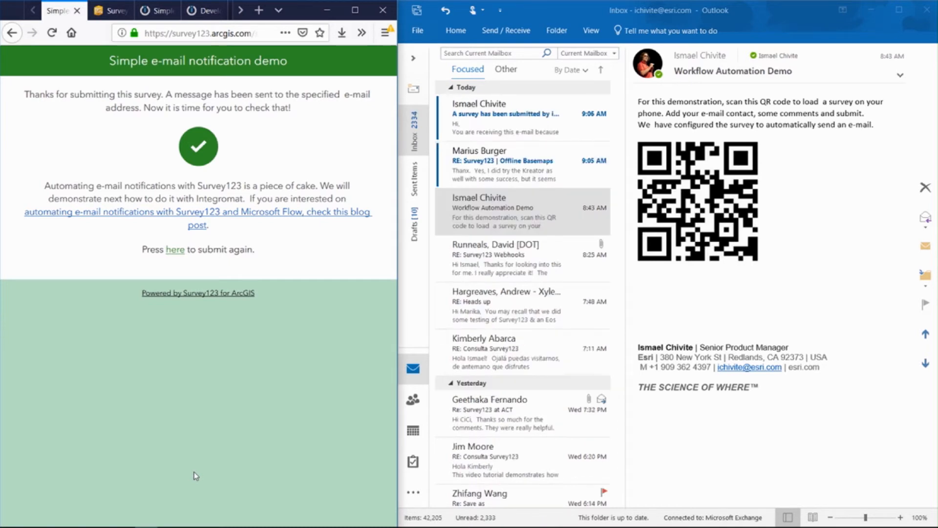
Step: Read the new 9:06 AM survey-submission email, then return to the slide show
left_click(485, 128)
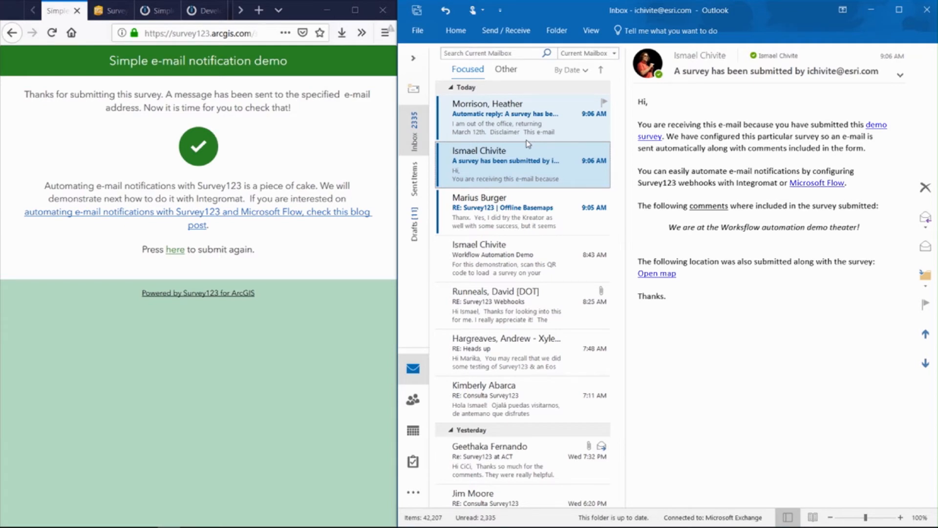
key("alt+Tab")
key("alt+Tab")
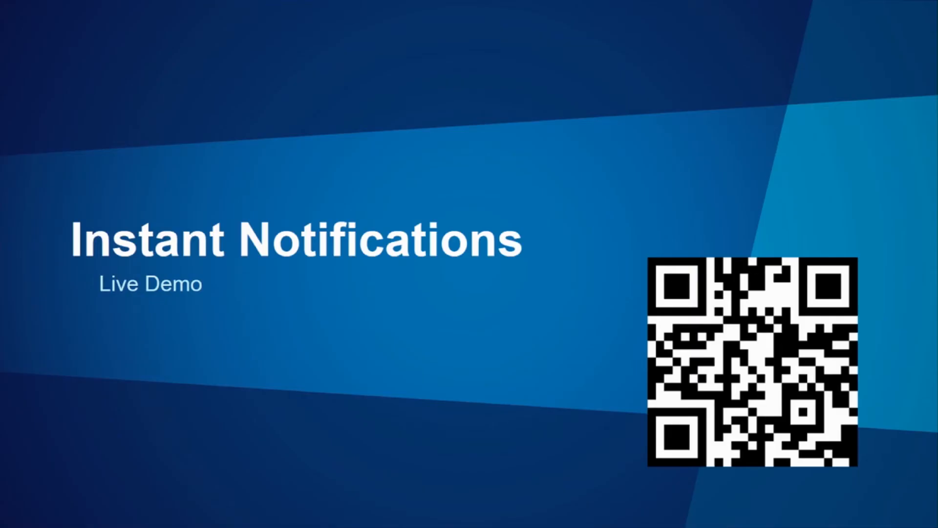
Step: Advance the slide show to the Microsoft Flow slide
key("Right")
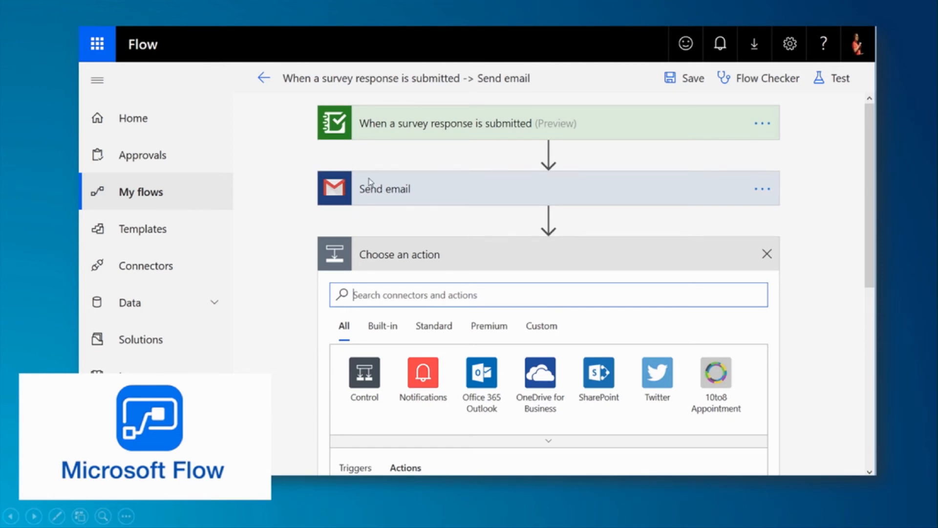
Step: Advance the presentation to the Integromat slide
left_click(353, 180)
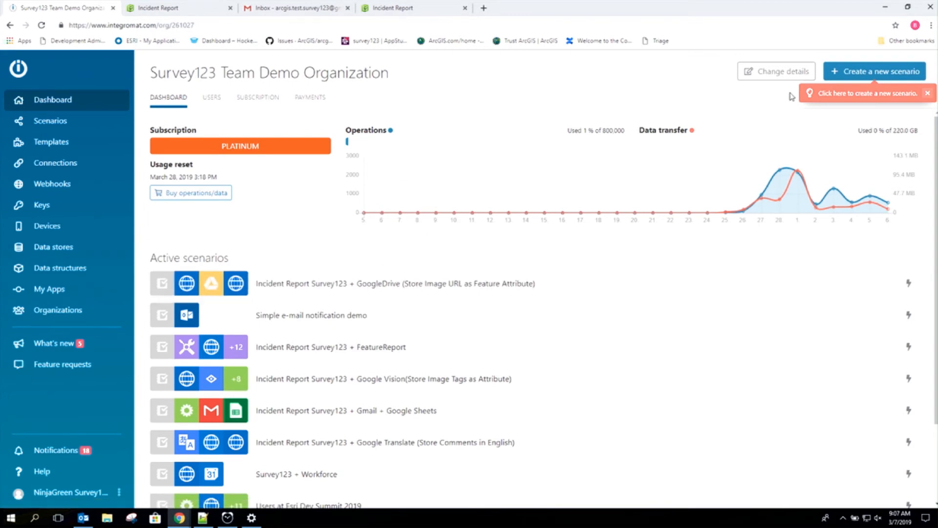
Step: Create a new scenario, skipping service selection, and pick Survey123 for the first module
left_click(873, 78)
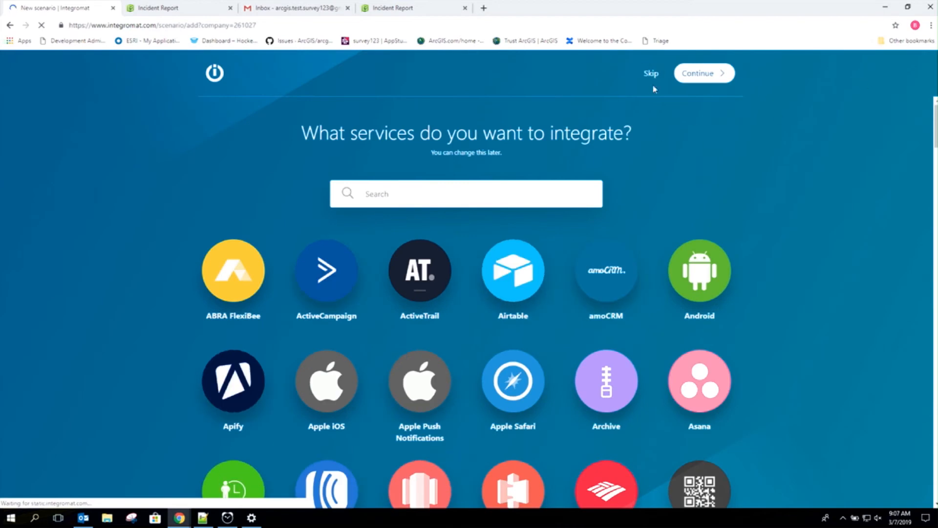
left_click(654, 84)
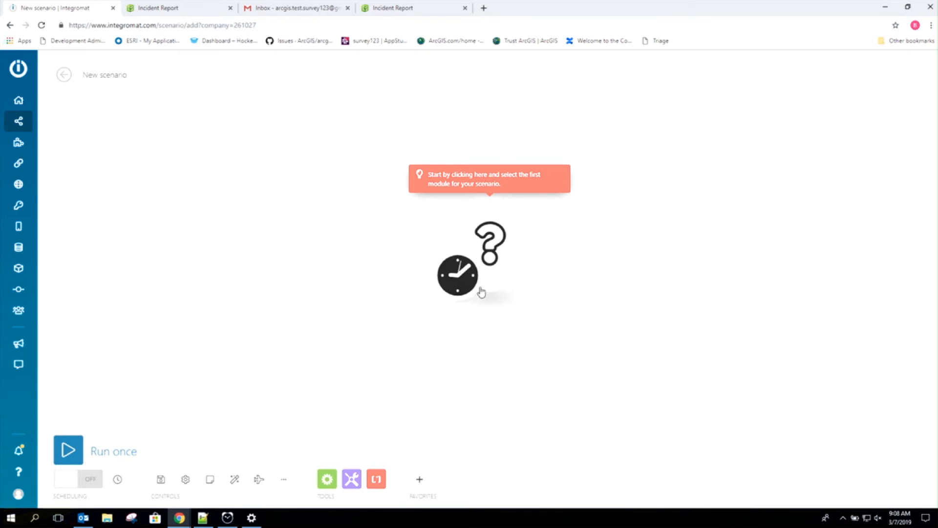
left_click(489, 247)
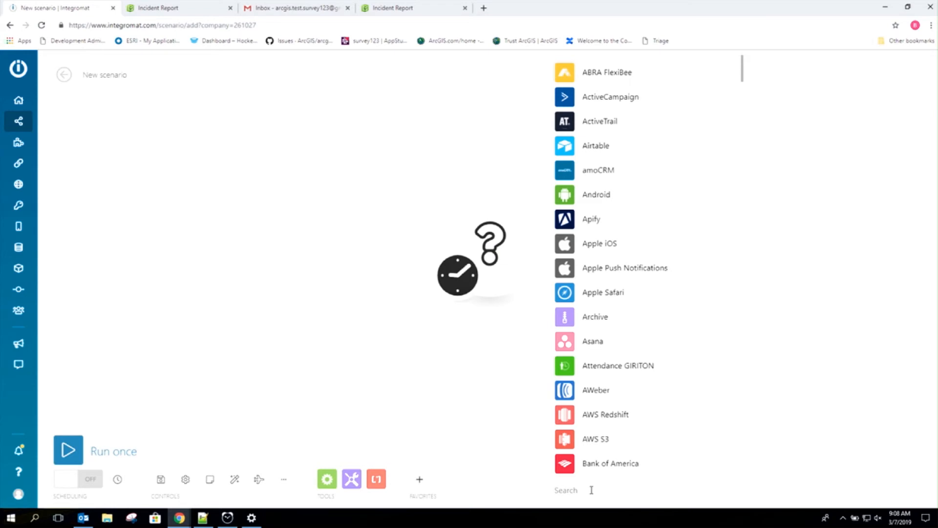
type("survey123")
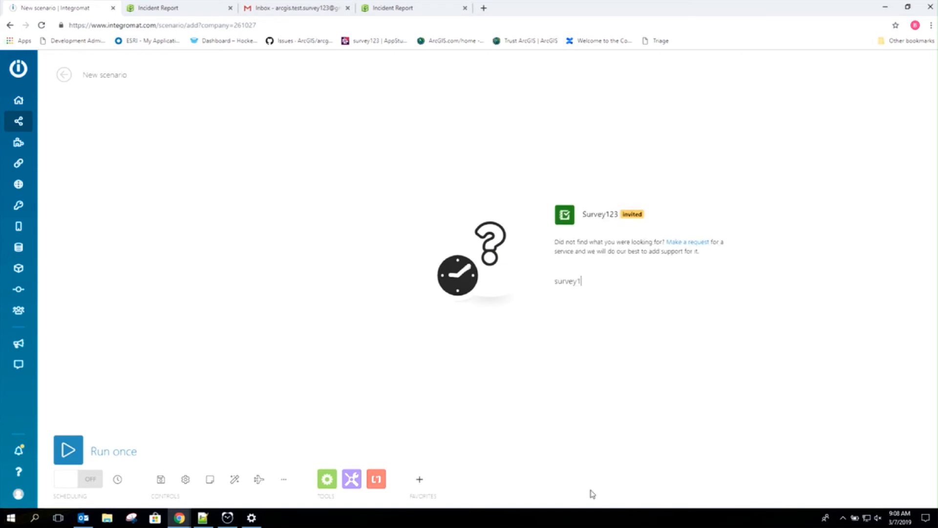
left_click(586, 217)
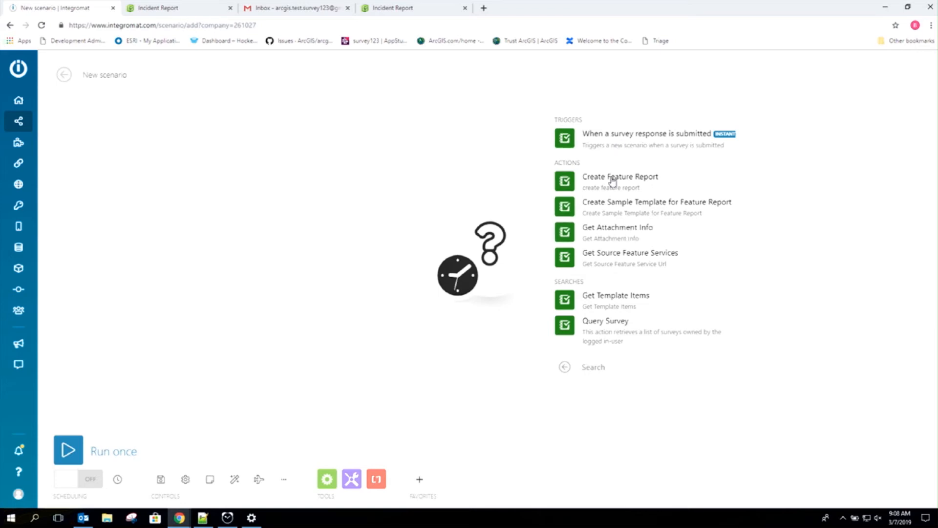
Step: Use the 'When a survey response is submitted' trigger with a new webhook, signing in to ArcGIS Online
left_click(611, 143)
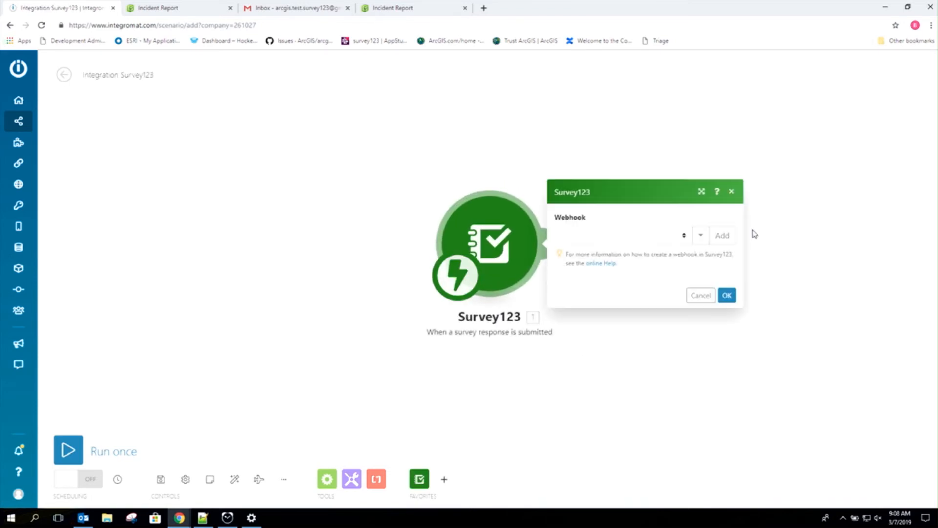
left_click(727, 237)
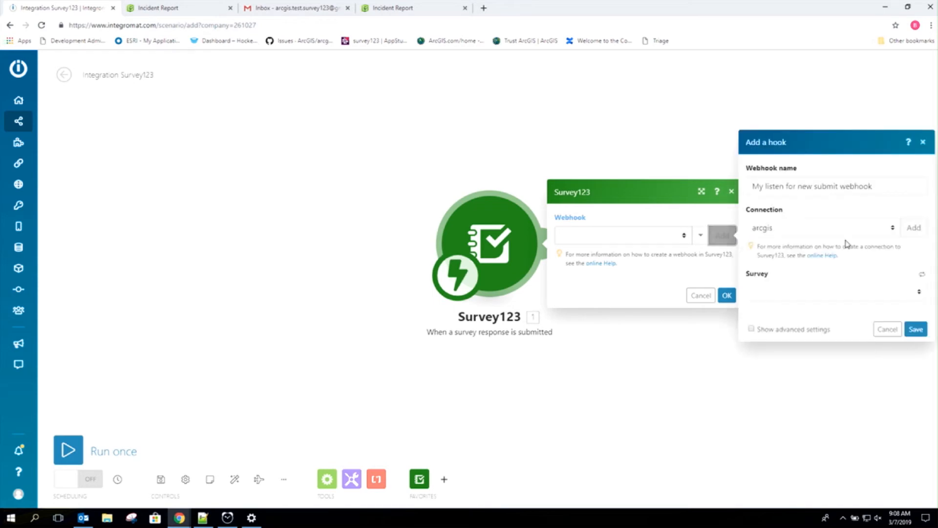
left_click(912, 236)
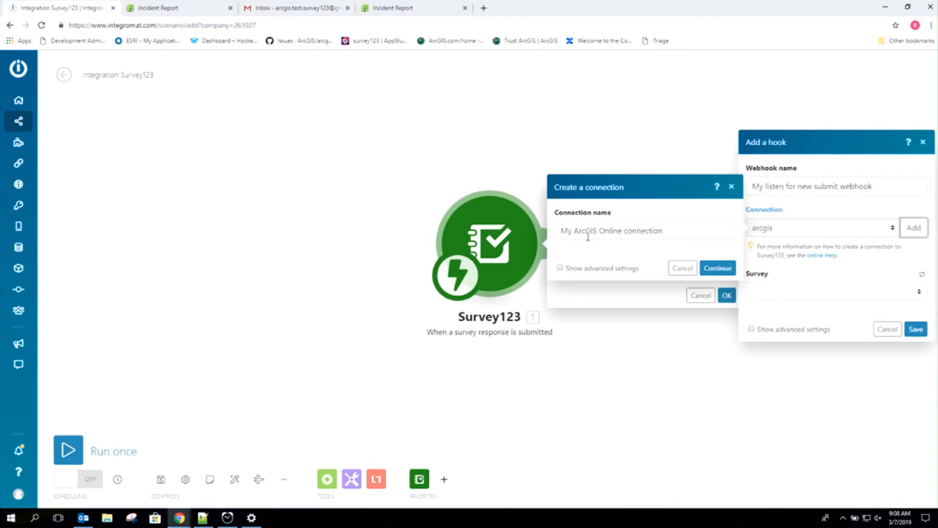
left_click(718, 268)
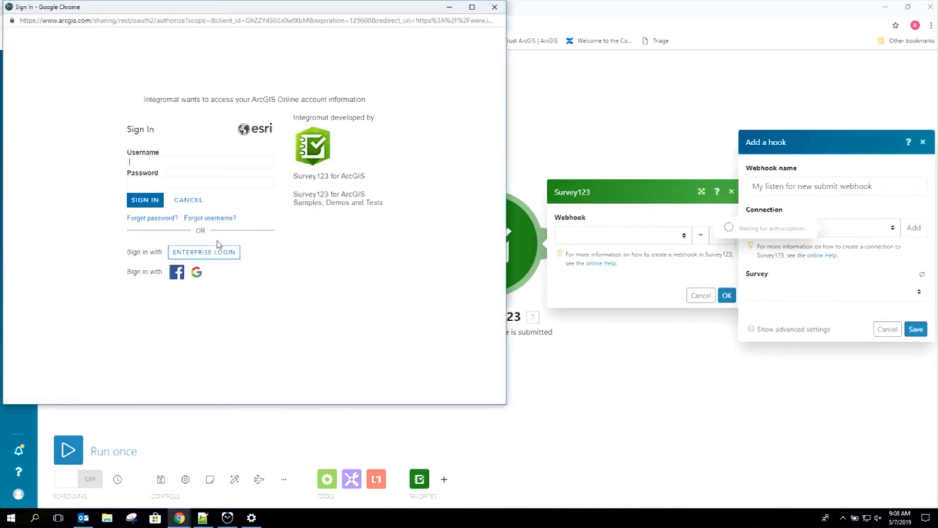
type("Nir")
type("Green•••••")
key("Return")
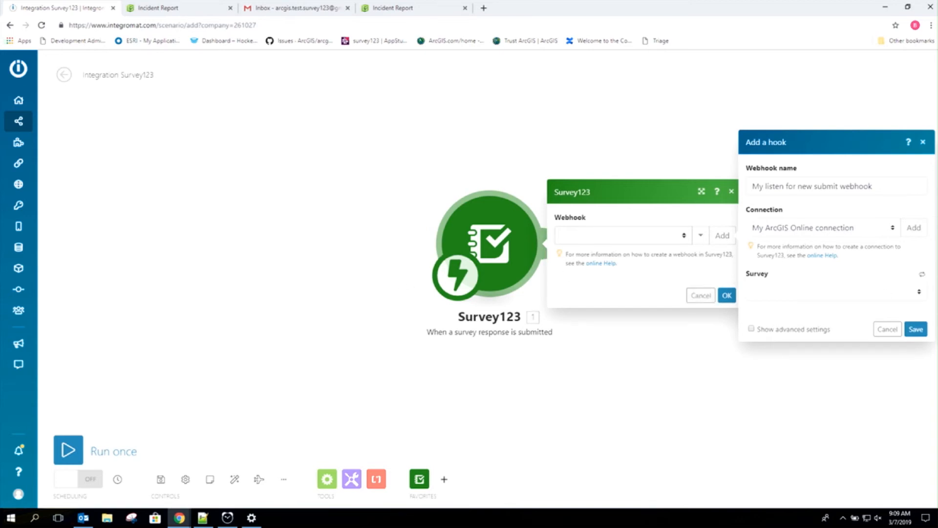
Step: Save the webhook watching the 'Incident Report Demo Theatre' survey
left_click(921, 292)
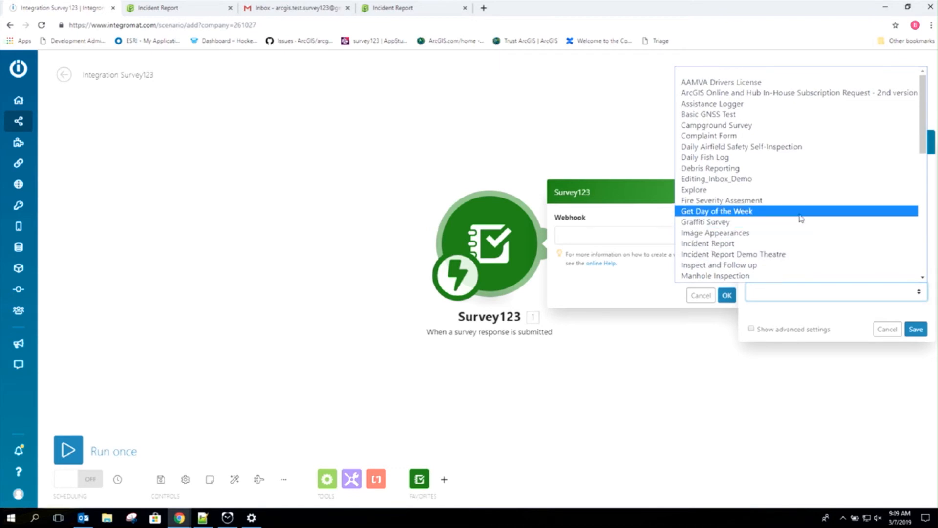
left_click(761, 255)
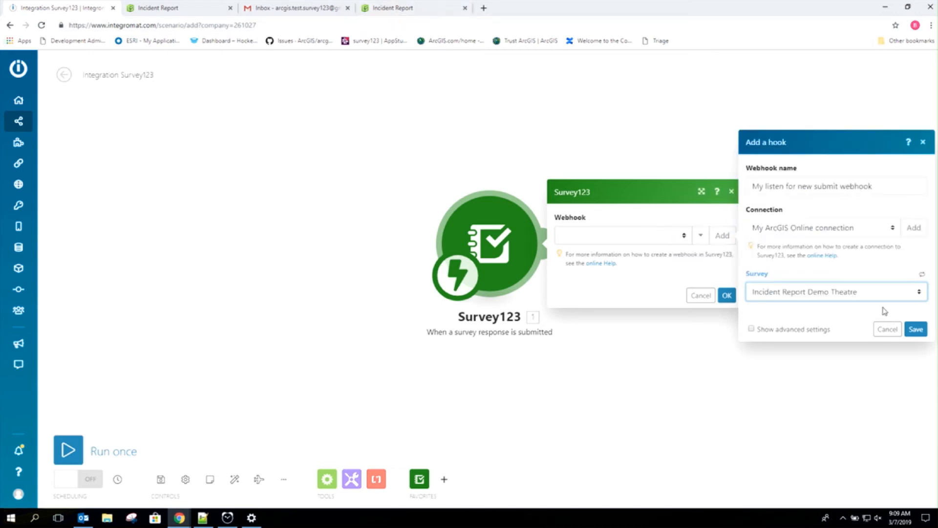
left_click(912, 332)
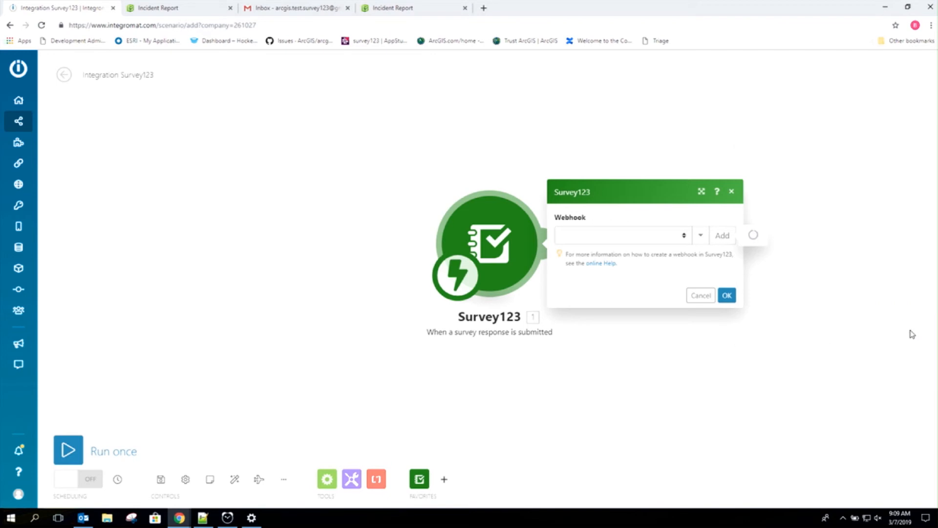
Step: Switch to the Incident Report survey form tab and look over the form
left_click(388, 6)
scroll(112, 260, "up", 7)
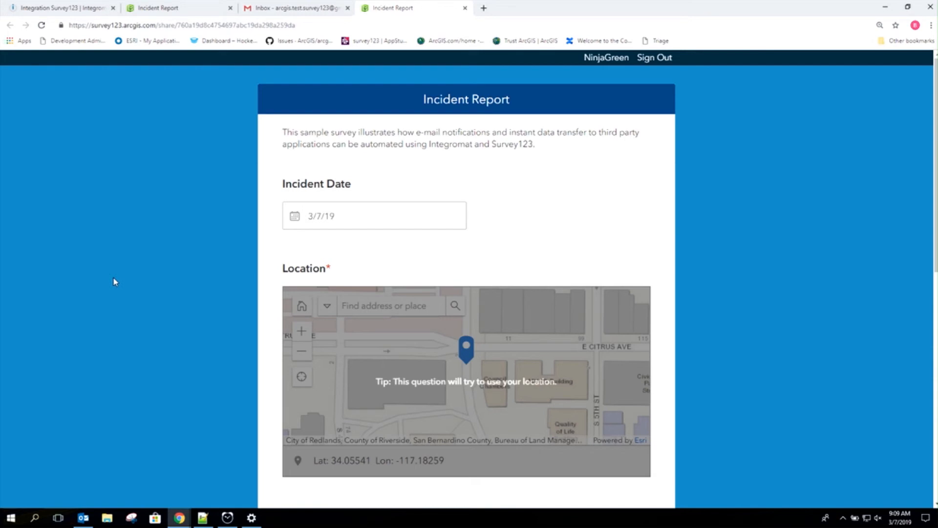
scroll(116, 283, "down", 3)
scroll(116, 282, "up", 3)
Step: Confirm the Survey123 trigger and add a Gmail 'Send an email' module after it
left_click(73, 9)
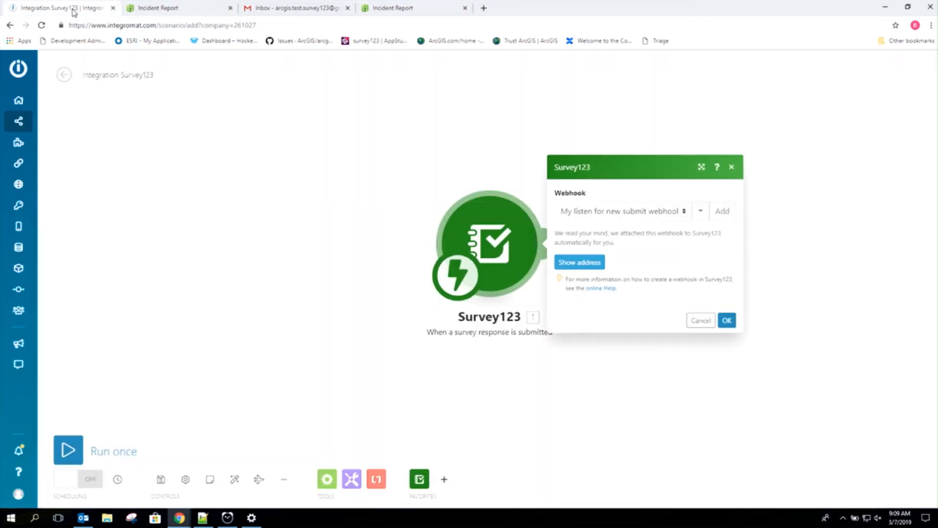
left_click(726, 320)
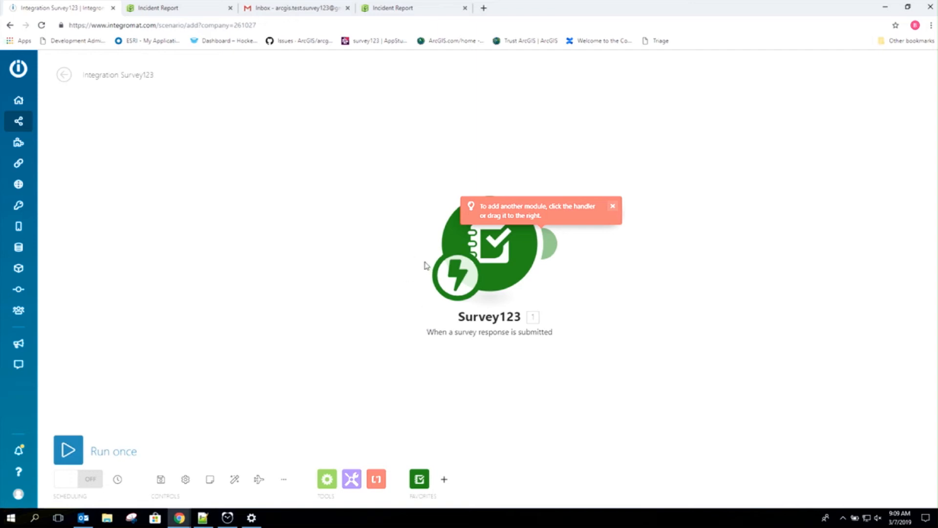
left_click(551, 244)
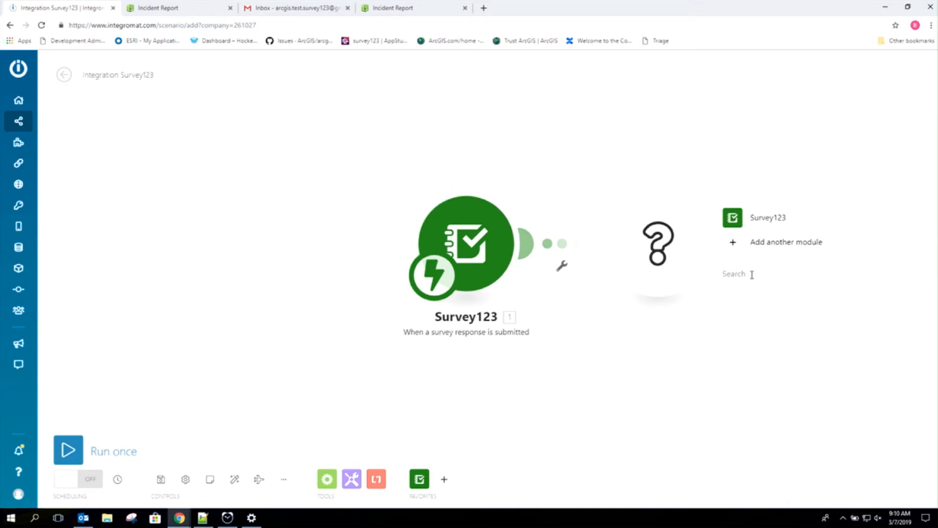
left_click(752, 274)
type("gmail")
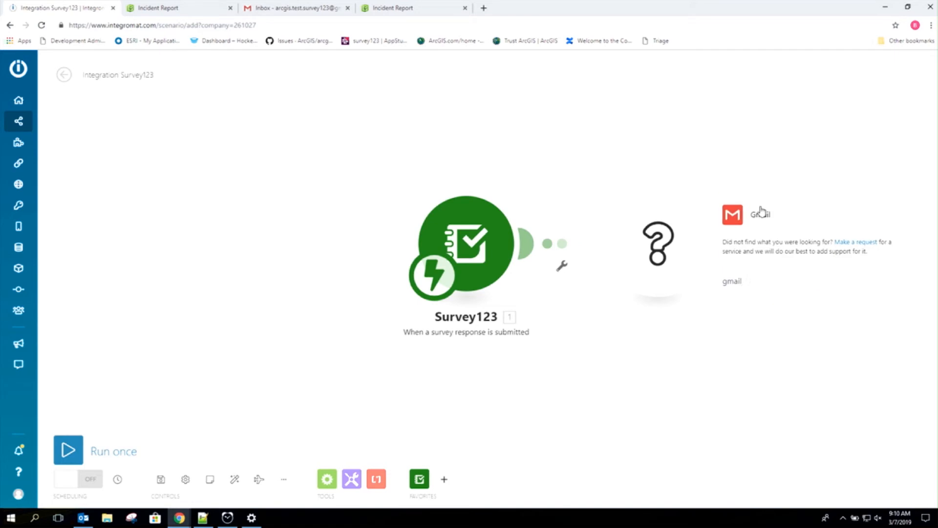
left_click(760, 213)
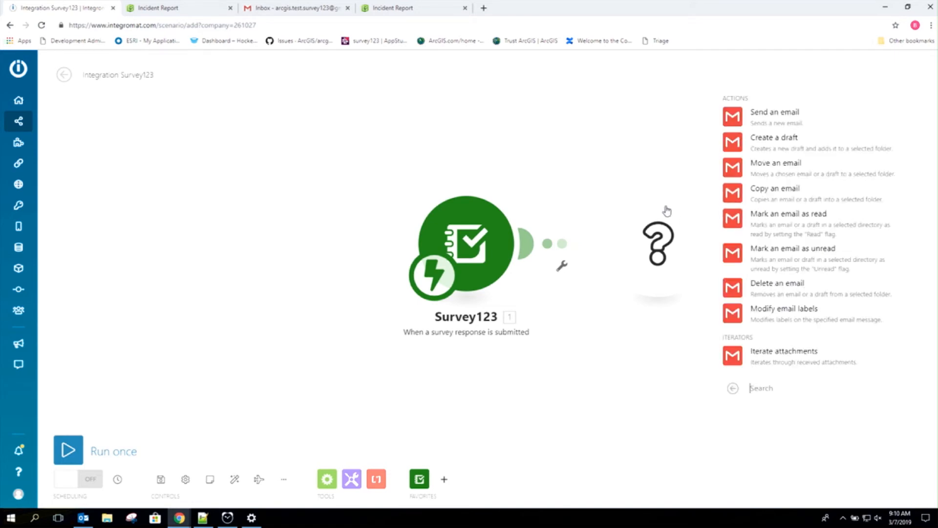
left_click(761, 120)
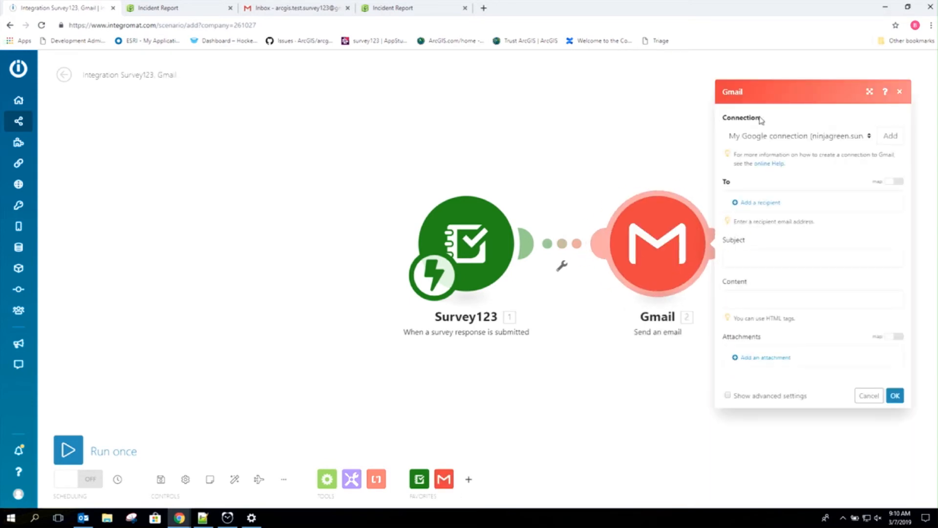
Step: Choose the first Google connection and paste the test inbox address from Notepad++ as recipient
left_click(871, 138)
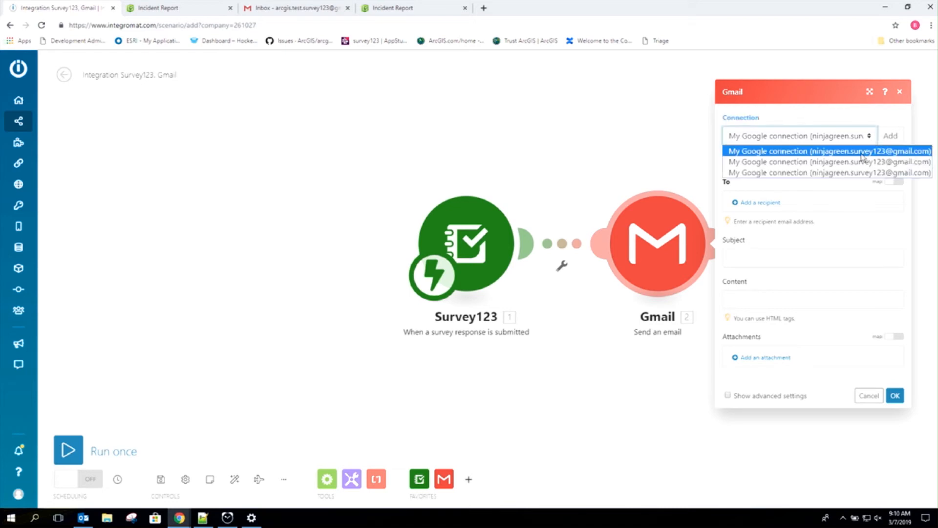
left_click(863, 152)
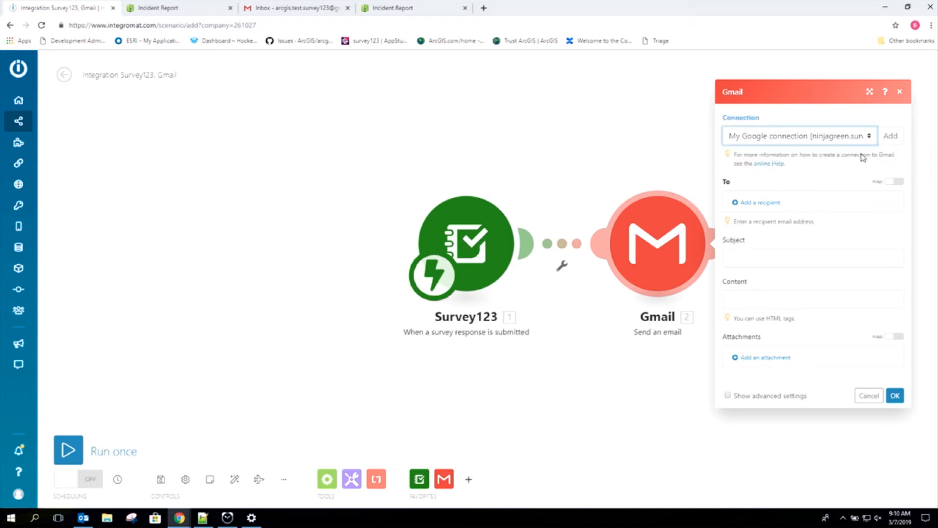
left_click(768, 208)
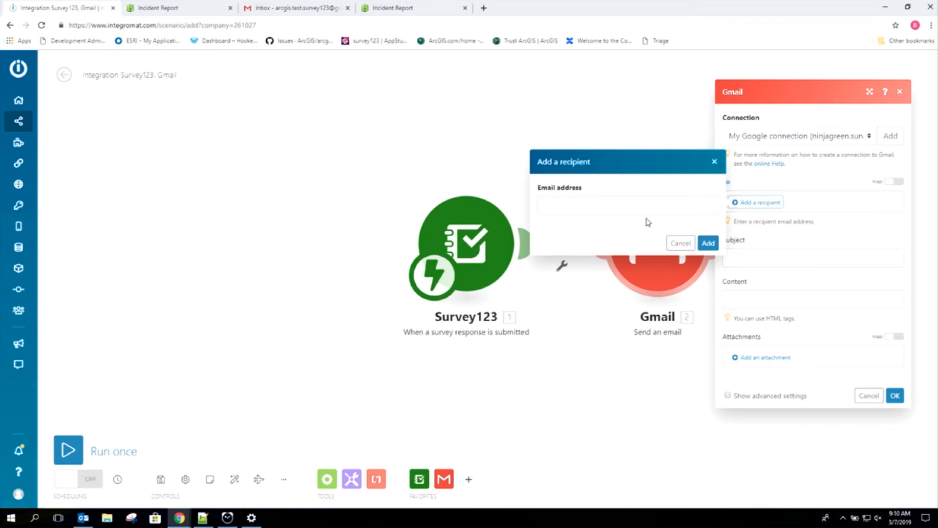
left_click(204, 518)
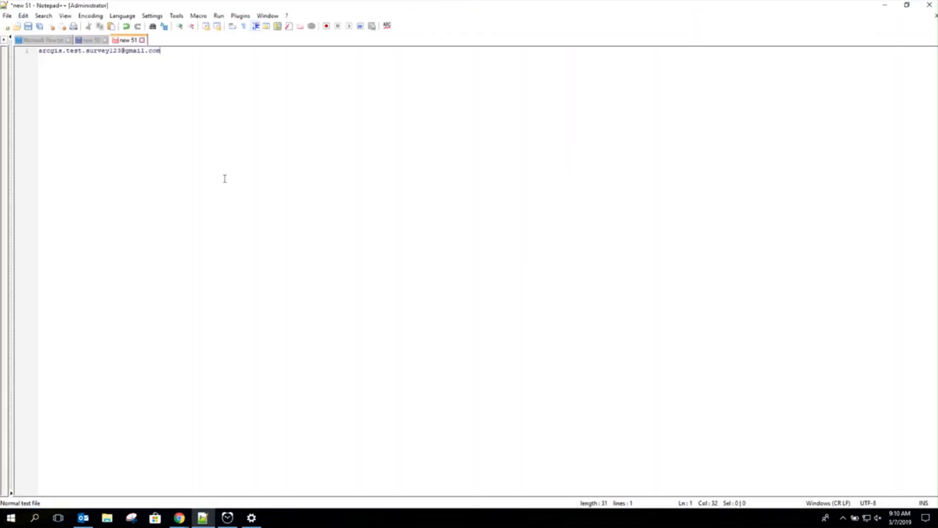
left_click_drag(170, 54, 28, 49)
key("ctrl+c")
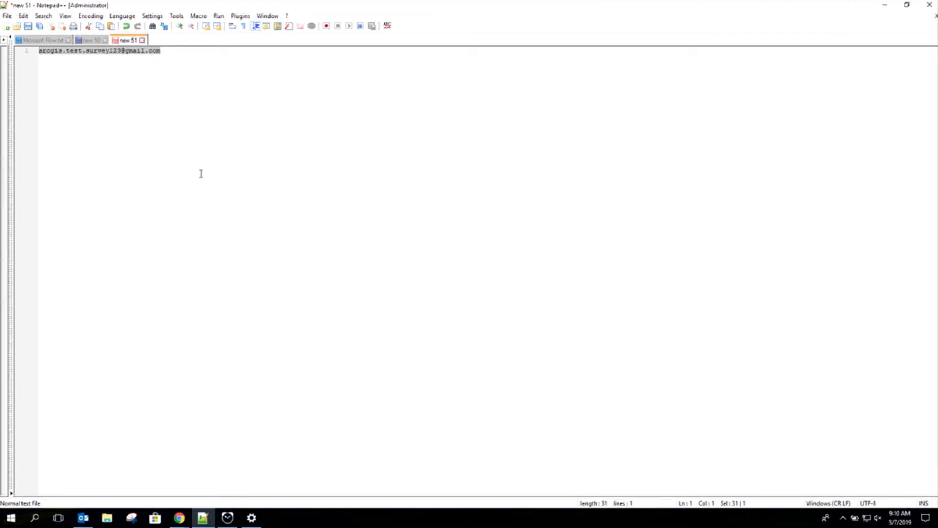
left_click(885, 5)
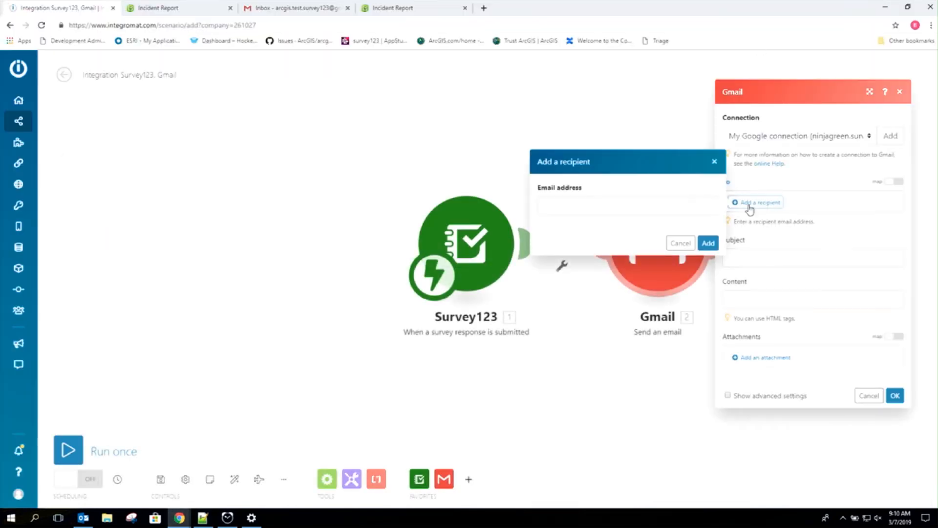
left_click(561, 208)
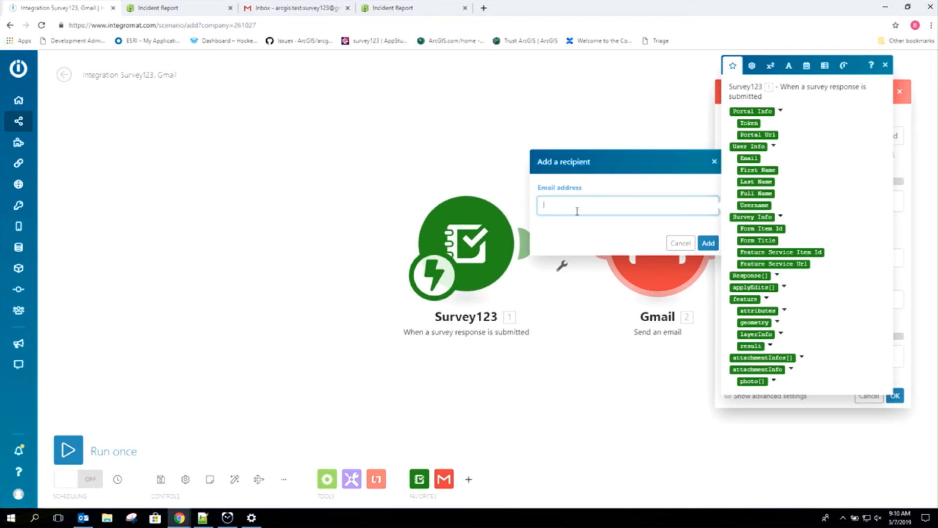
key("ctrl+v")
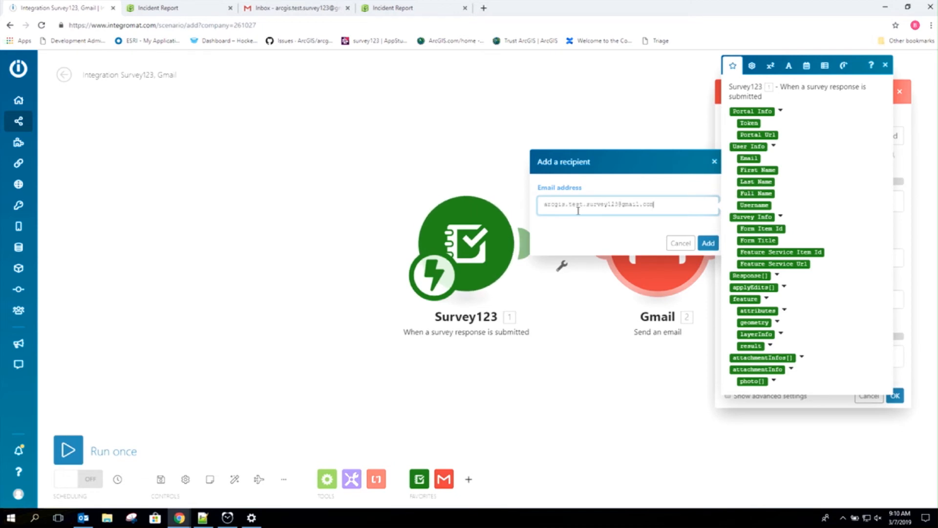
Step: Add the recipient and set the subject to 'Incident Report with severity [Priority] has been submitted'
left_click(708, 242)
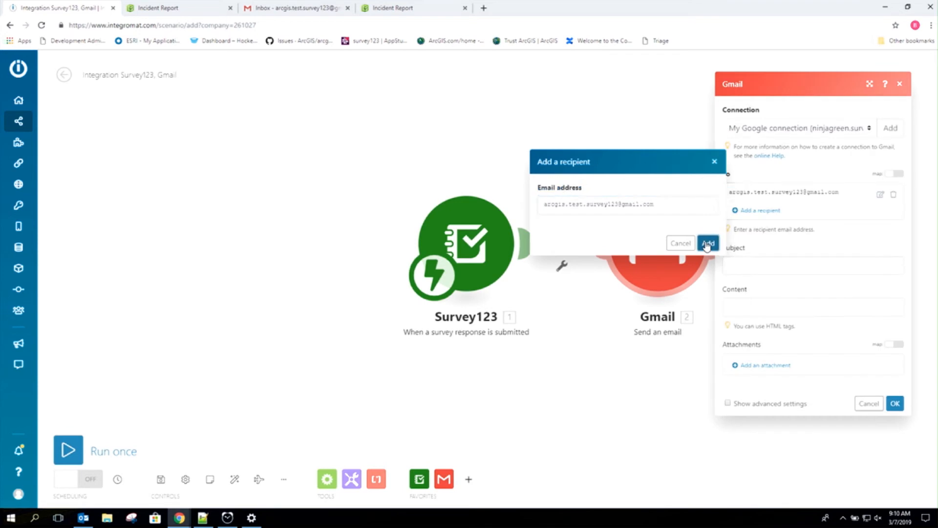
left_click(761, 261)
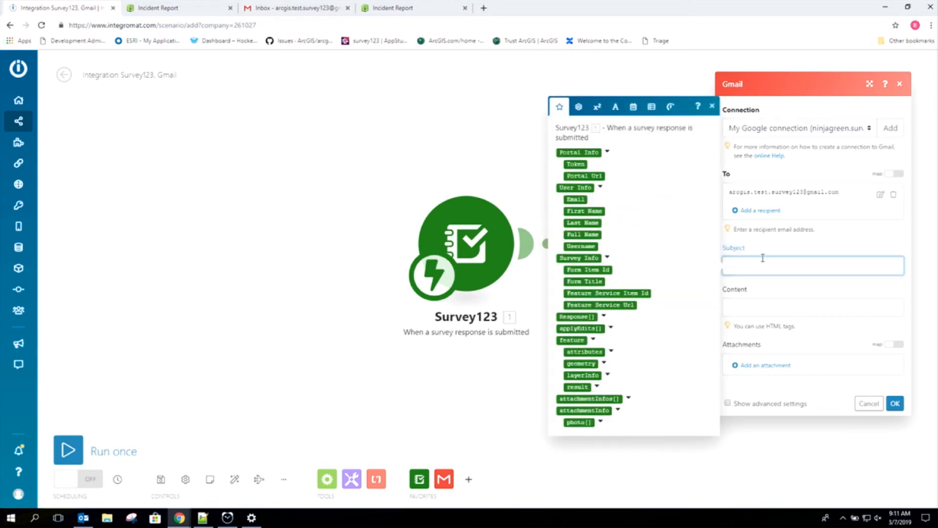
type("Incident Report has been submitted")
left_click(784, 264)
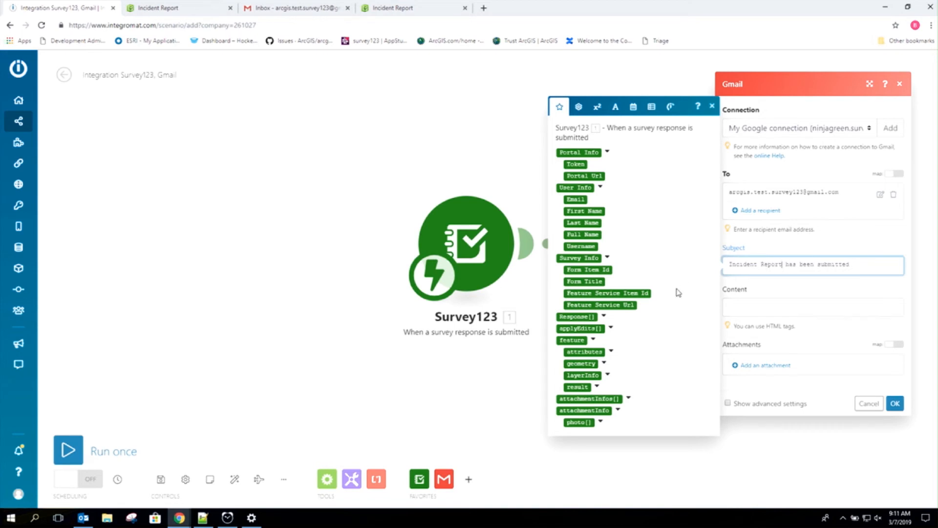
left_click(611, 351)
left_click(591, 352)
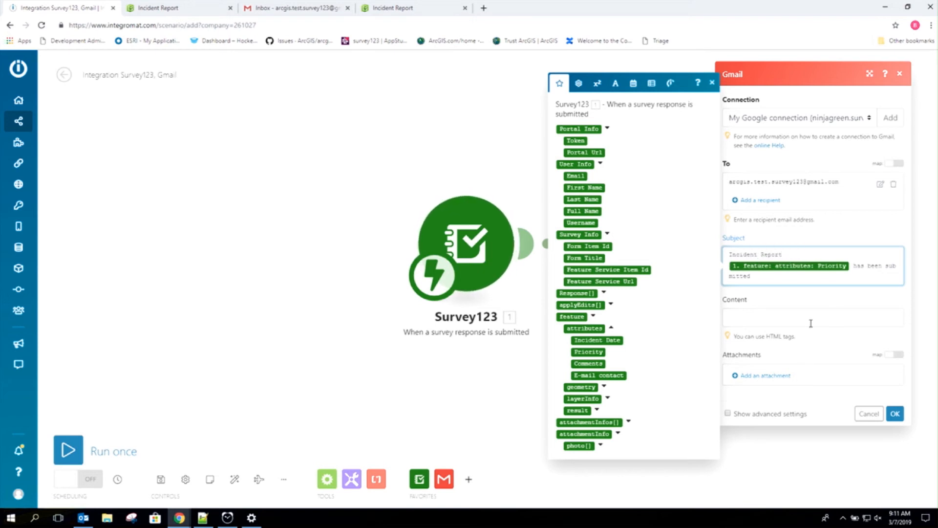
type("with severity")
Step: Check the survey form's Priority question, then return to the Gmail module's body field
left_click(387, 7)
scroll(195, 293, "down", 6)
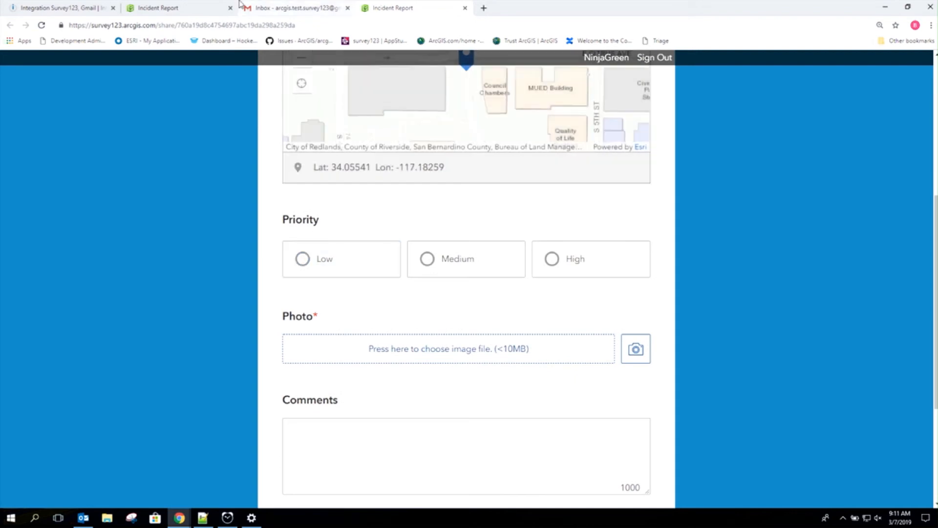
left_click(78, 8)
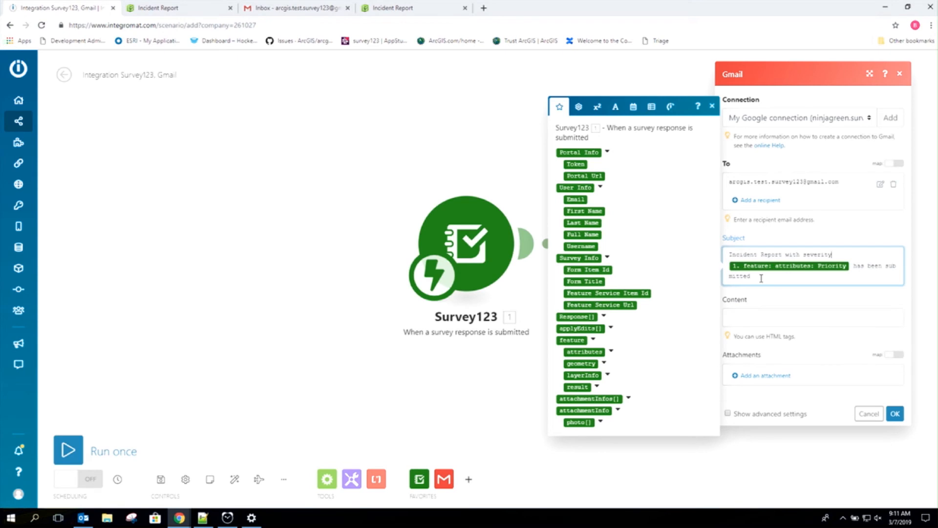
left_click(782, 320)
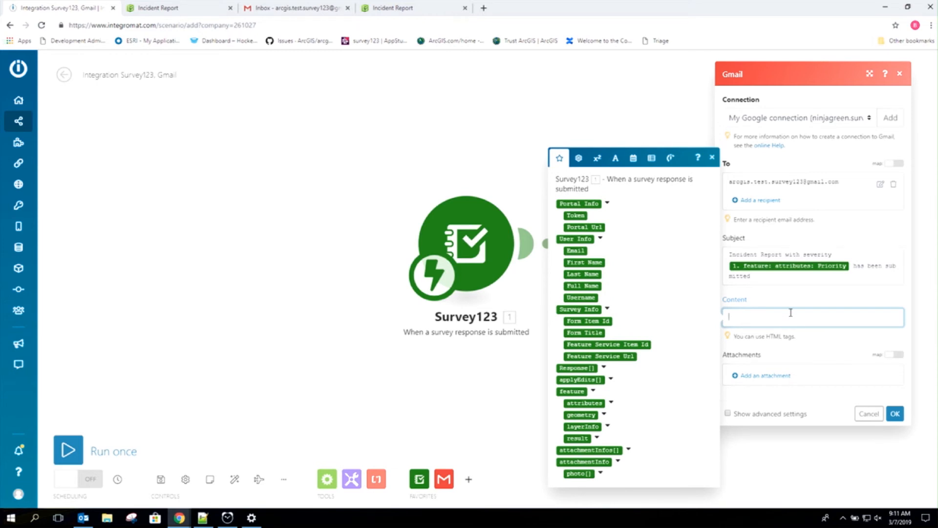
Step: Type 'Incident Date:' in the email body and insert a formatDate function after it
type("Incident Date:")
left_click(634, 162)
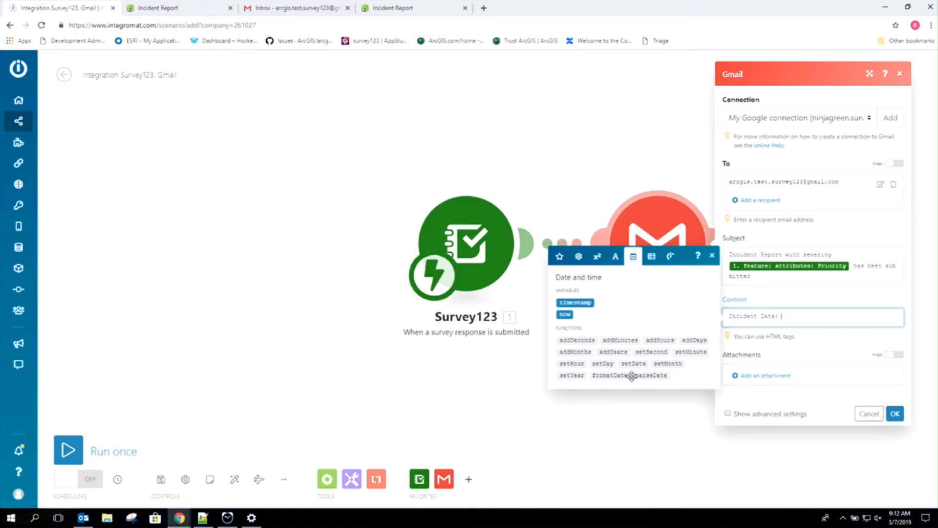
mouse_move(618, 375)
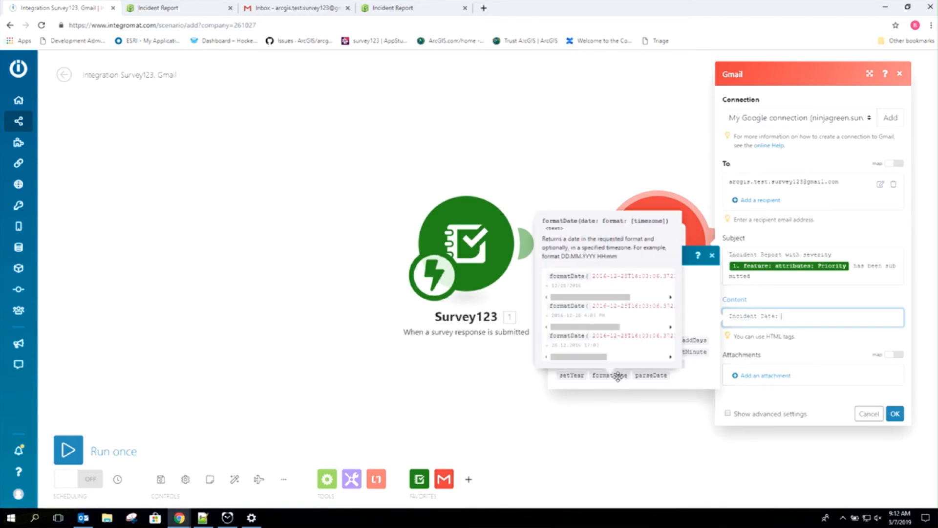
left_click(618, 376)
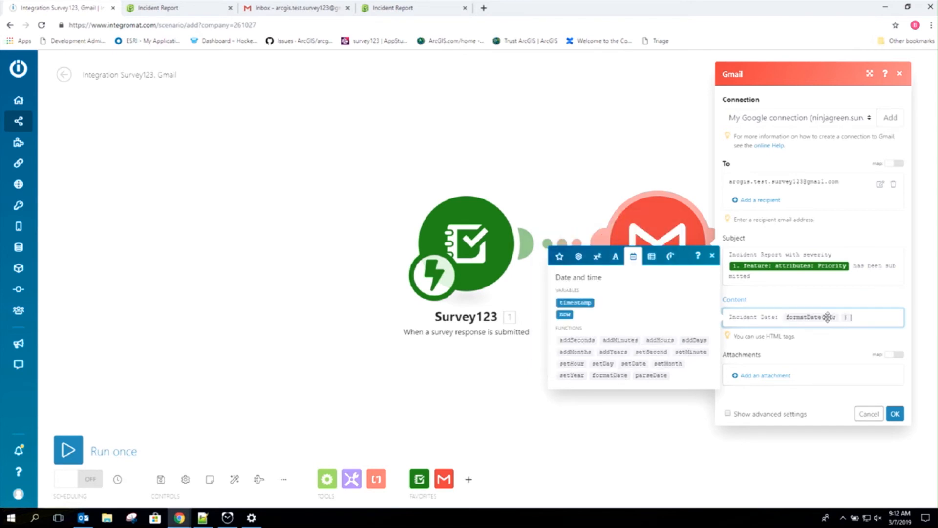
Step: Put the survey's Incident Date field into formatDate and copy the MM/DD/YYYY example format
mouse_move(828, 318)
left_click(559, 256)
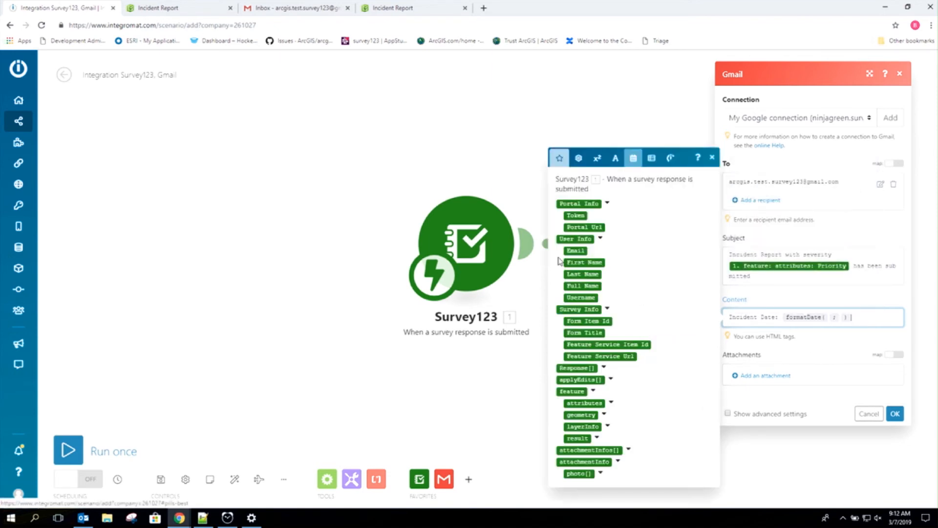
left_click(611, 402)
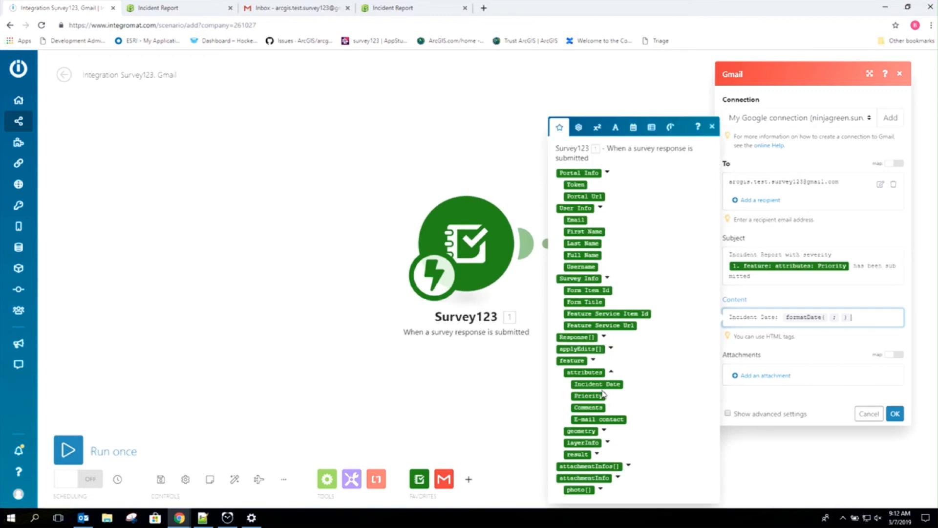
left_click_drag(597, 384, 830, 318)
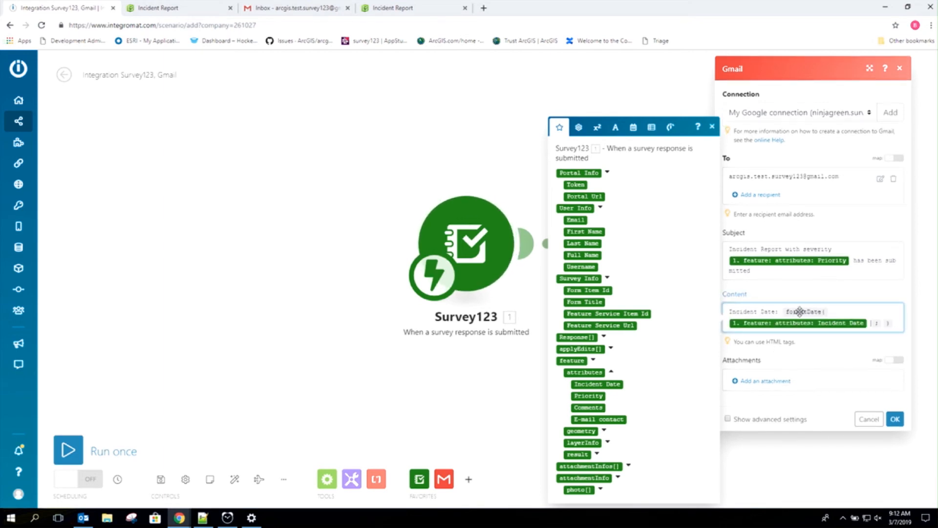
mouse_move(800, 311)
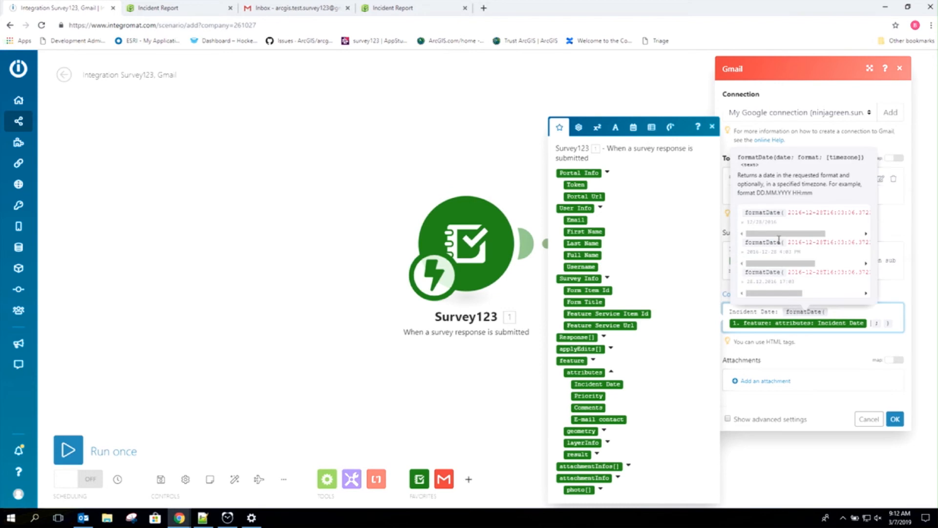
left_click_drag(781, 234, 858, 213)
left_click(825, 213)
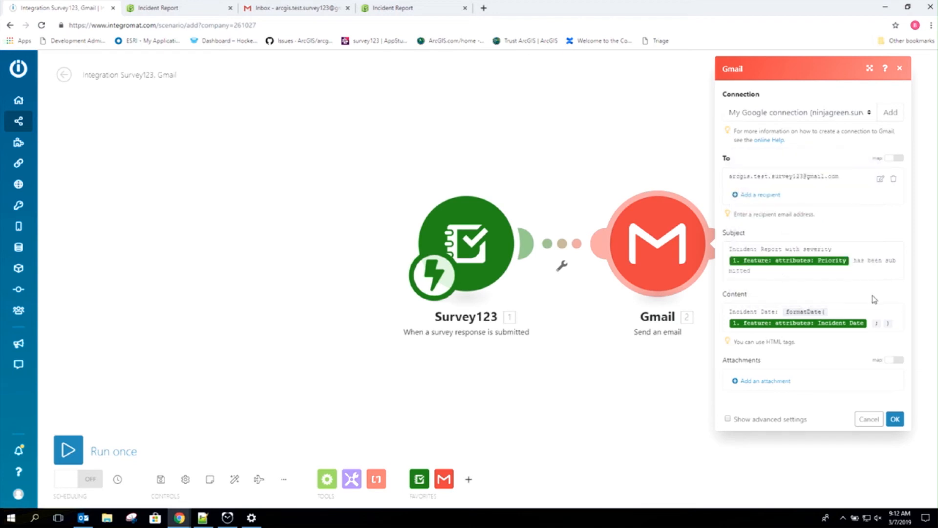
Step: Paste MM/DD/YYYY as formatDate's date format and start a new line
left_click(886, 325)
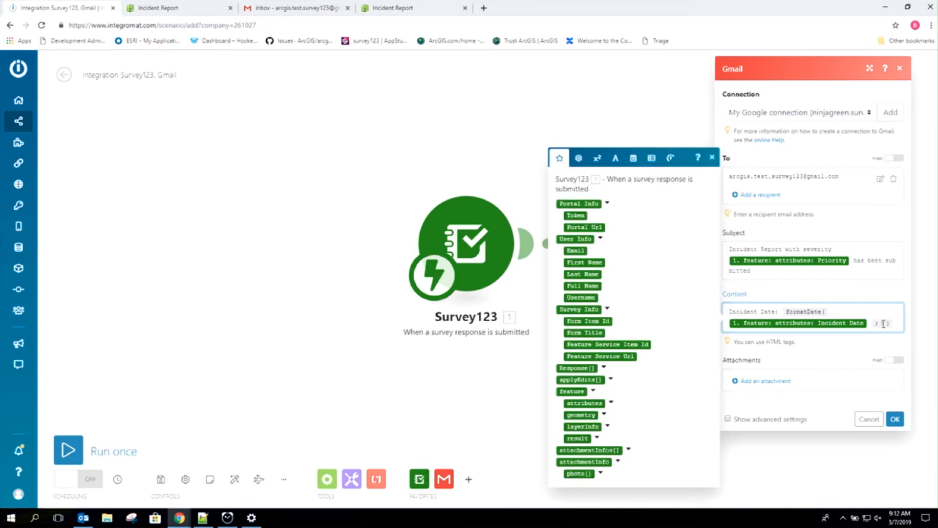
type("MM/DD/YYYY")
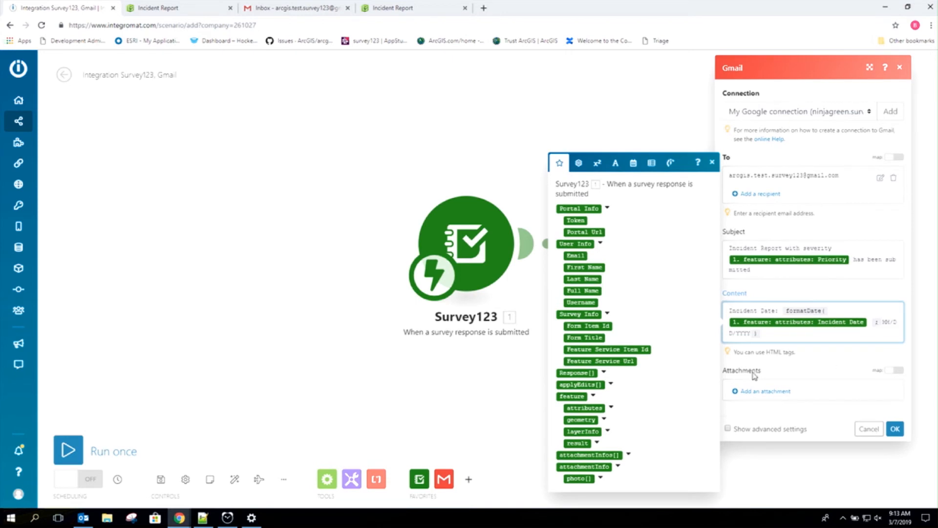
key("Return")
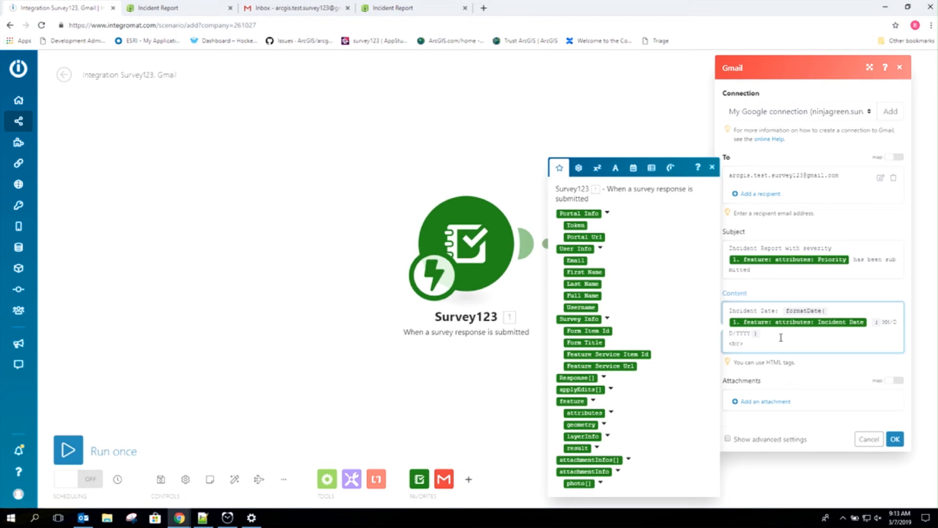
Step: Add a <br> line with Severity and the Priority value, then the E-mail contact value
type("<br>")
key("Return")
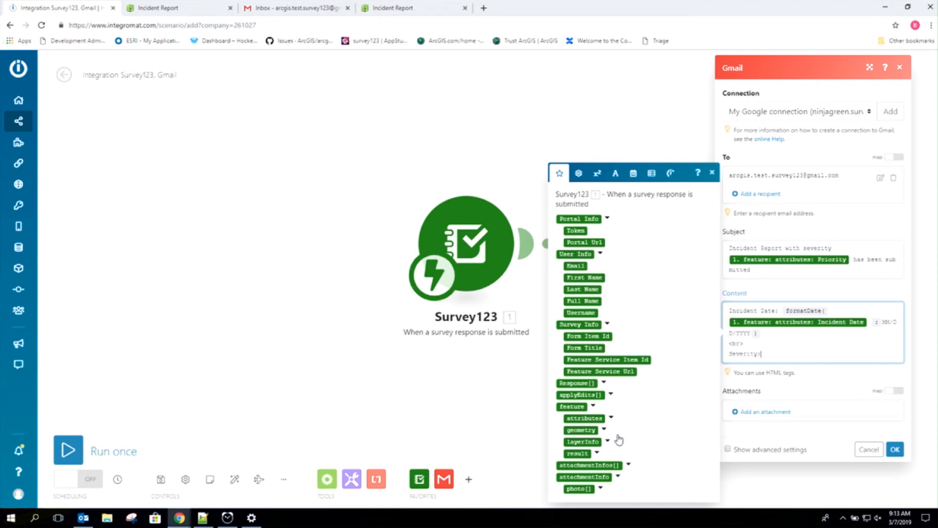
left_click(611, 418)
left_click_drag(588, 396, 783, 360)
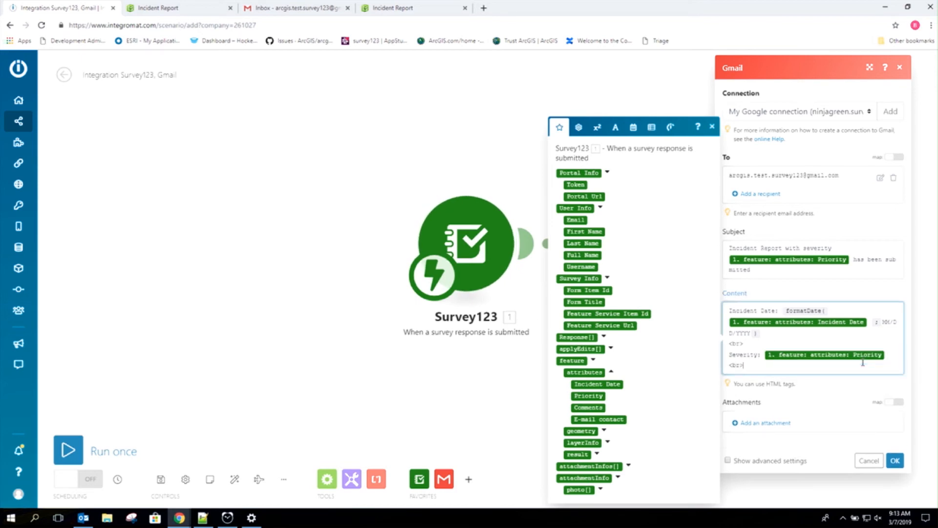
key("Return")
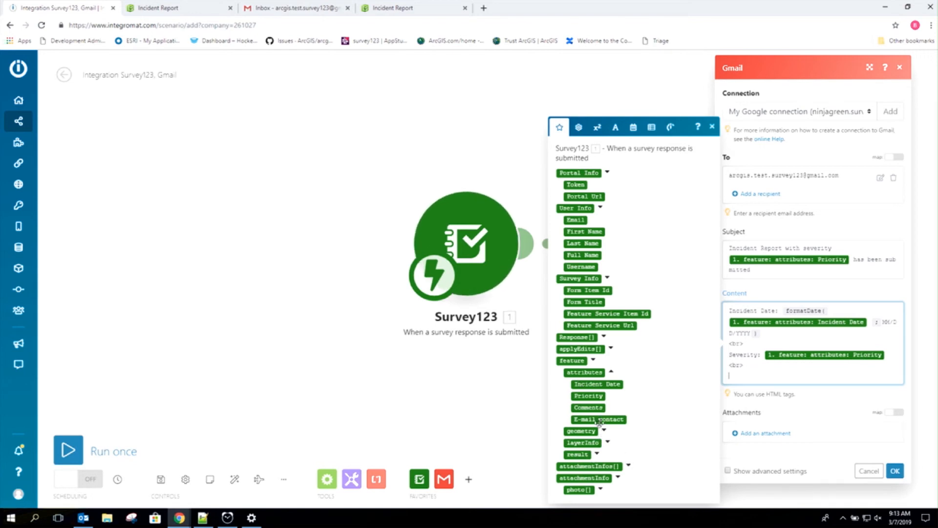
left_click_drag(599, 422, 753, 380)
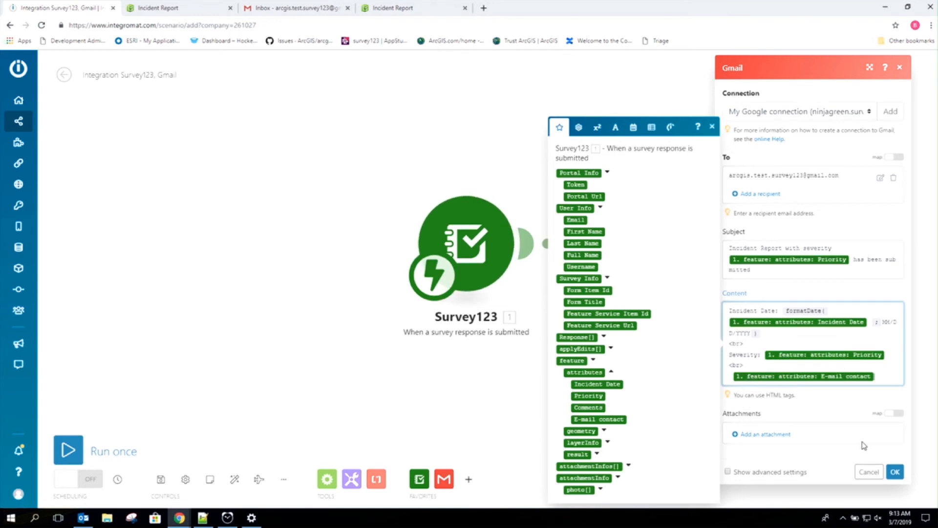
Step: Save the Gmail step, run the scenario once, and dock its window to the left half
left_click(895, 472)
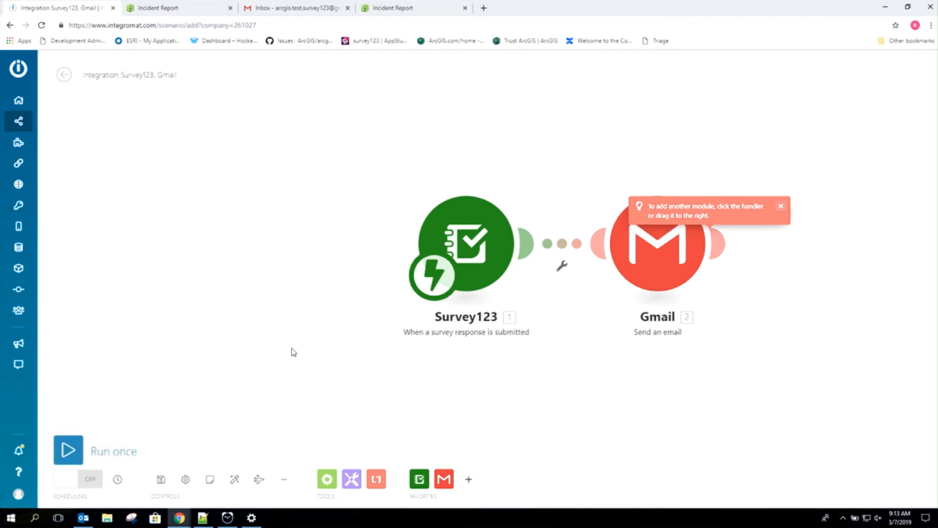
left_click(76, 452)
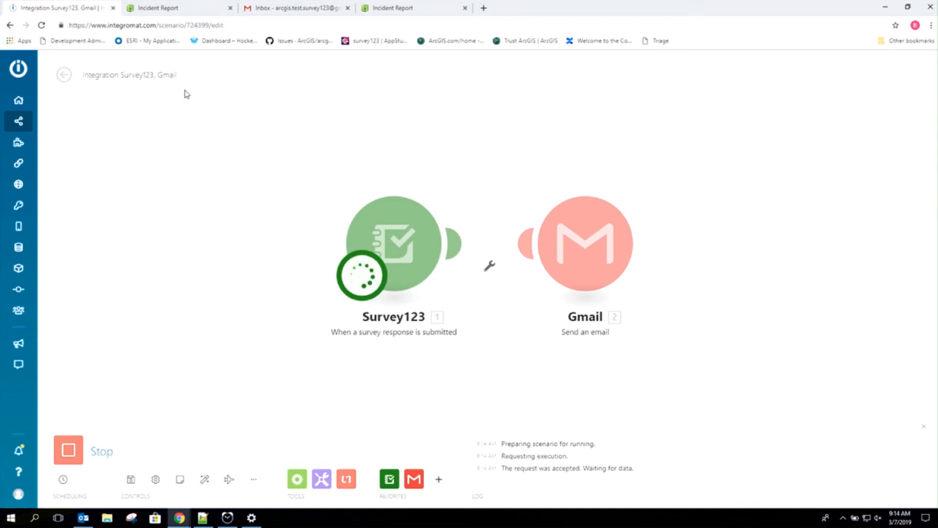
left_click_drag(39, 13, 1, 130)
left_click_drag(270, 9, 1, 146)
Step: Place the survey window on the right half and reload the Incident Report for a fresh form
left_click(582, 119)
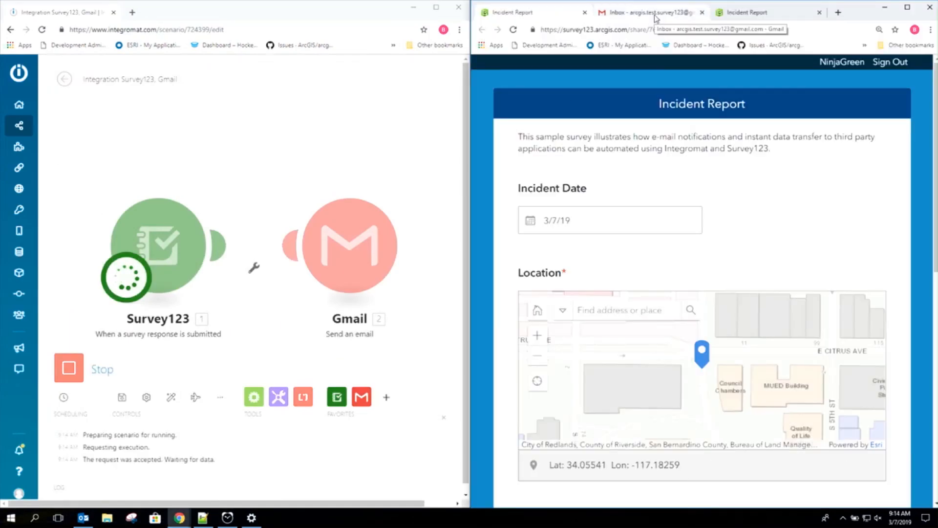
left_click(768, 14)
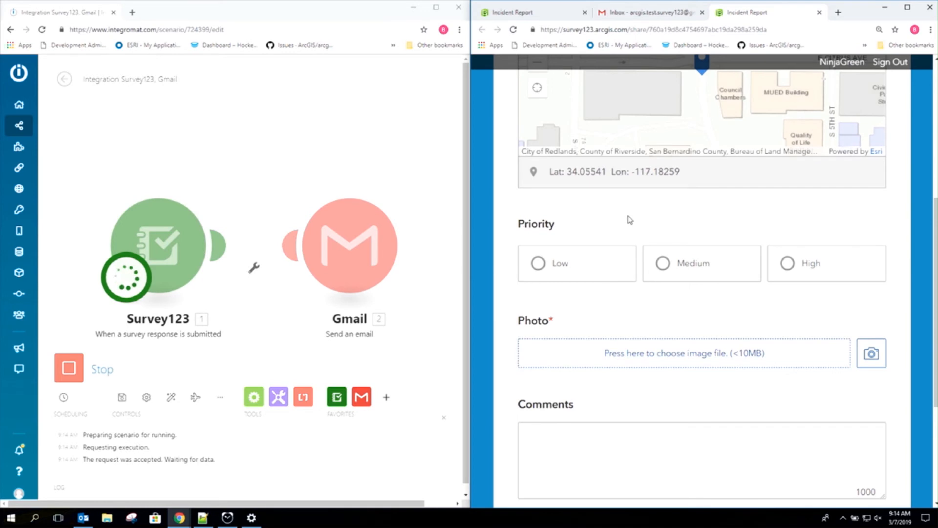
scroll(631, 222, "up", 10)
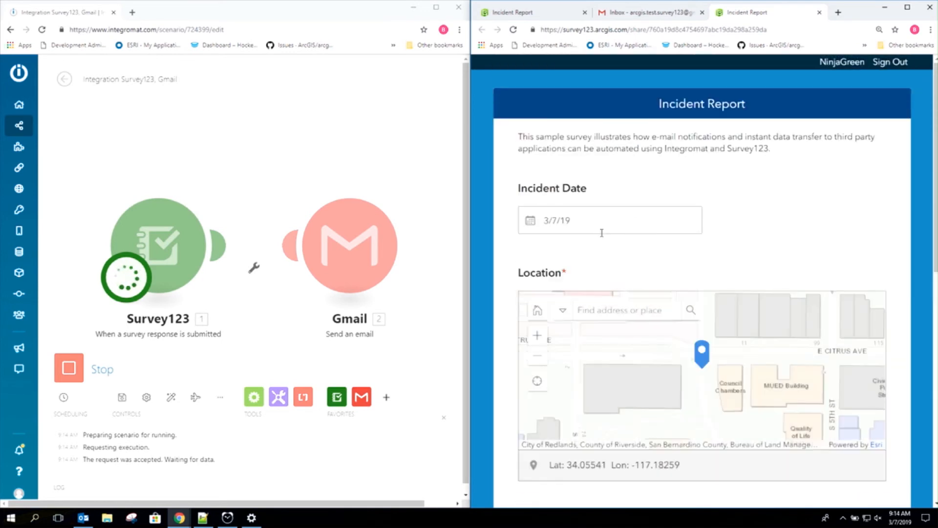
scroll(596, 240, "down", 4)
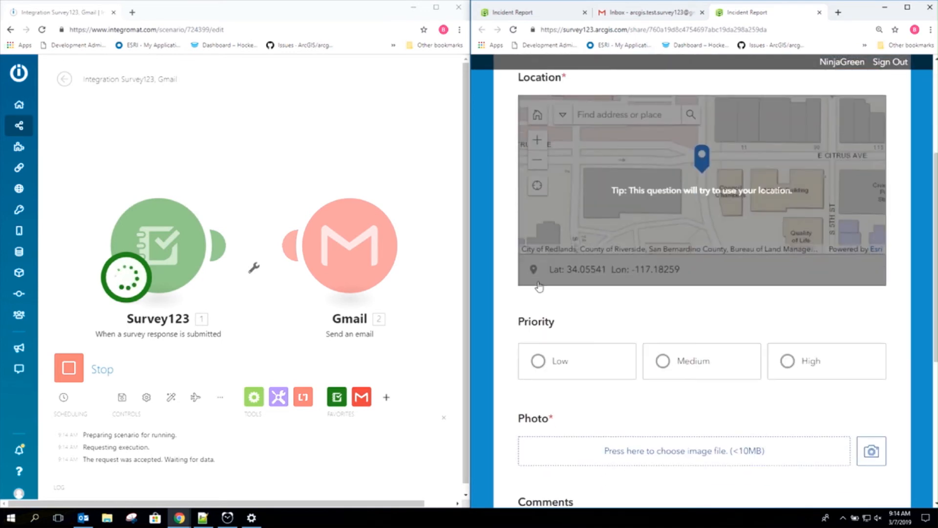
scroll(577, 248, "down", 2)
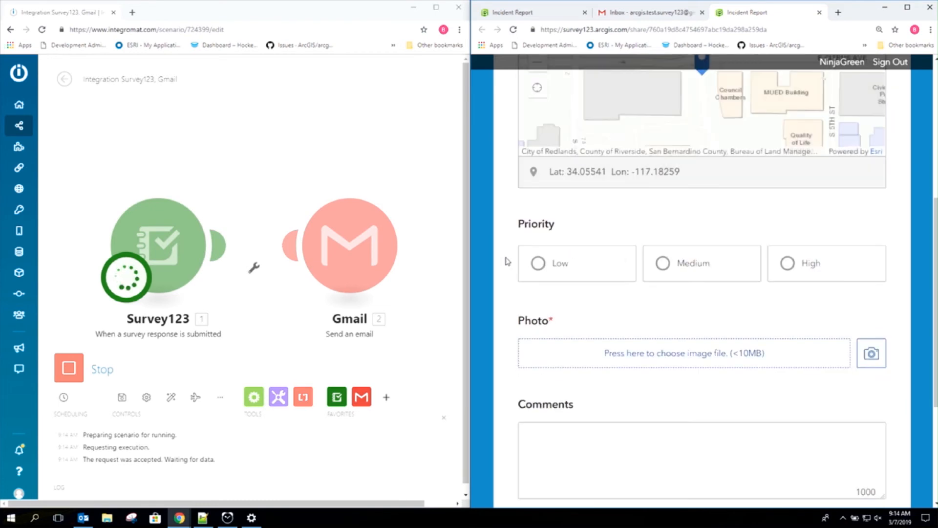
scroll(624, 220, "up", 2)
scroll(636, 255, "down", 2)
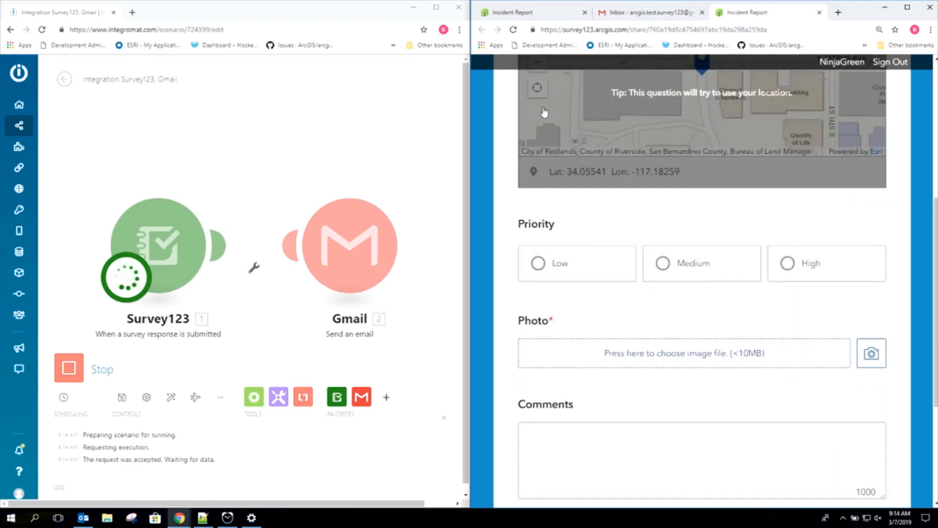
left_click(514, 30)
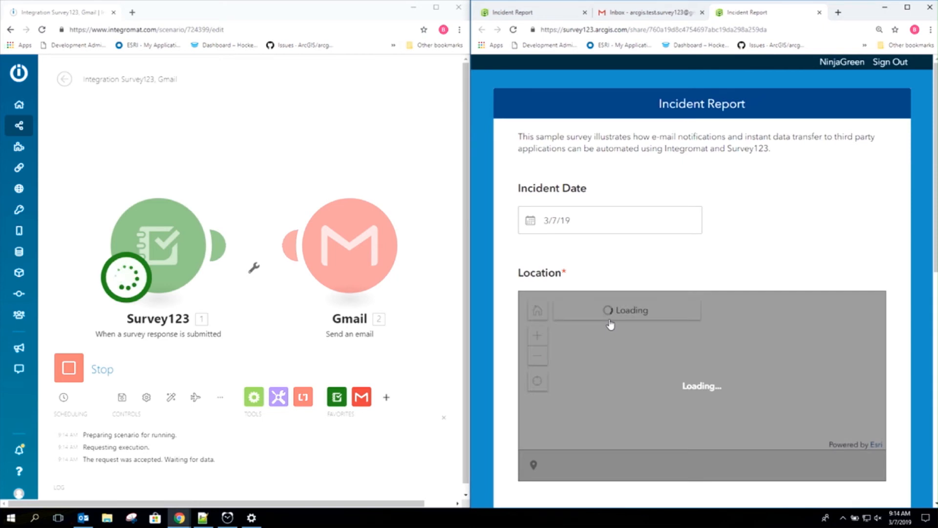
scroll(754, 263, "down", 5)
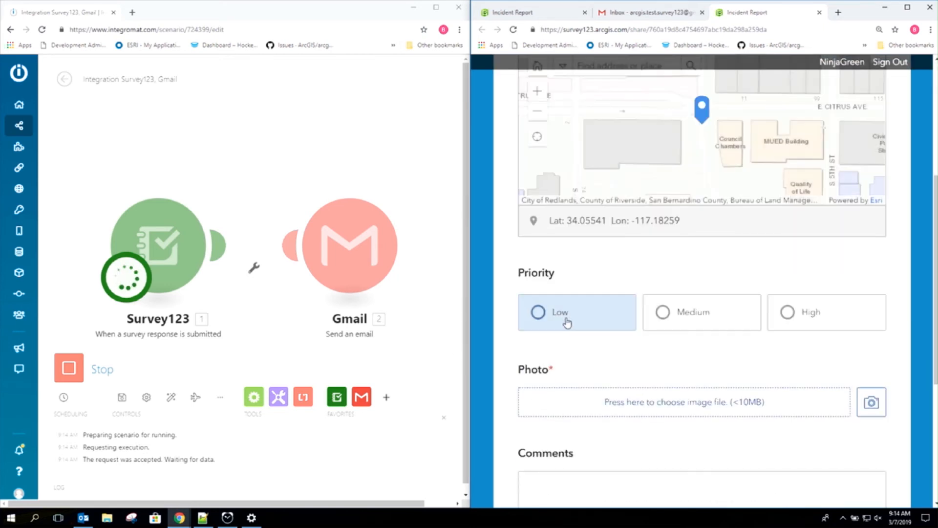
Step: Attach a webcam photo and enter the comment 'Incident has been reported'
left_click(864, 412)
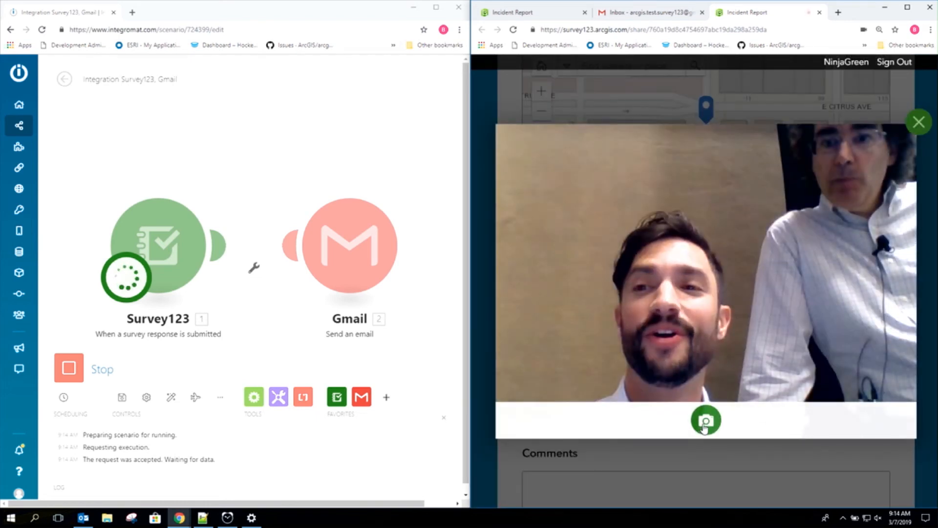
left_click(706, 426)
left_click(705, 422)
scroll(686, 368, "down", 3)
left_click(666, 359)
type("Funny Face")
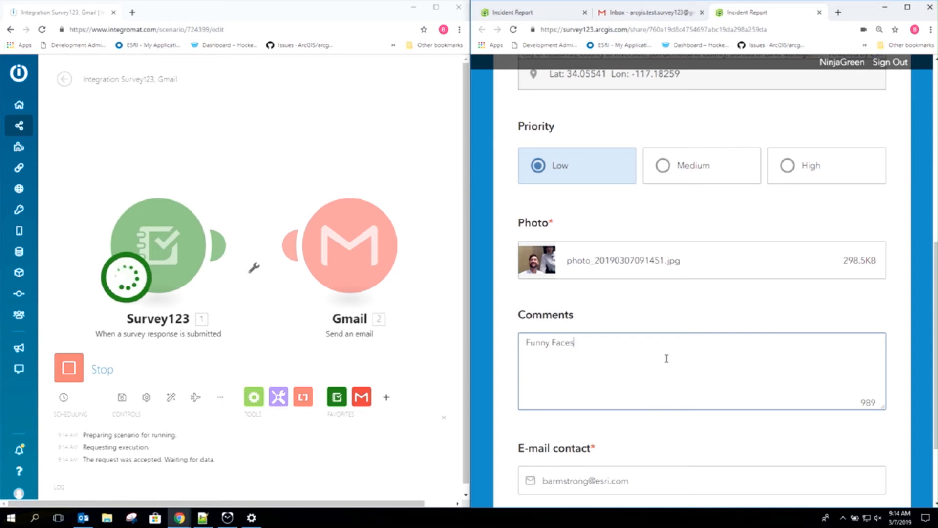
type("s")
scroll(667, 358, "down", 3)
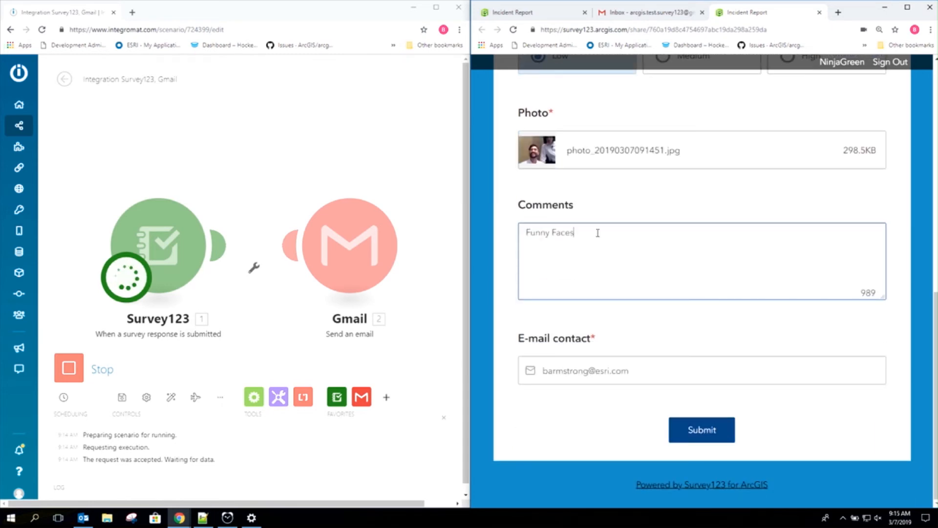
left_click_drag(598, 233, 495, 237)
type("Incident has been reported")
Step: Submit the incident report and switch to the Gmail inbox
left_click(692, 432)
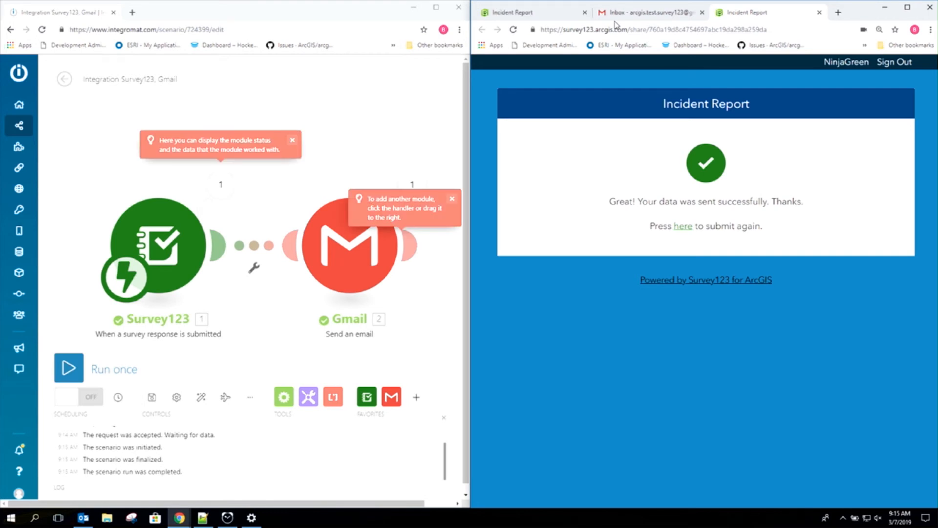
left_click(625, 17)
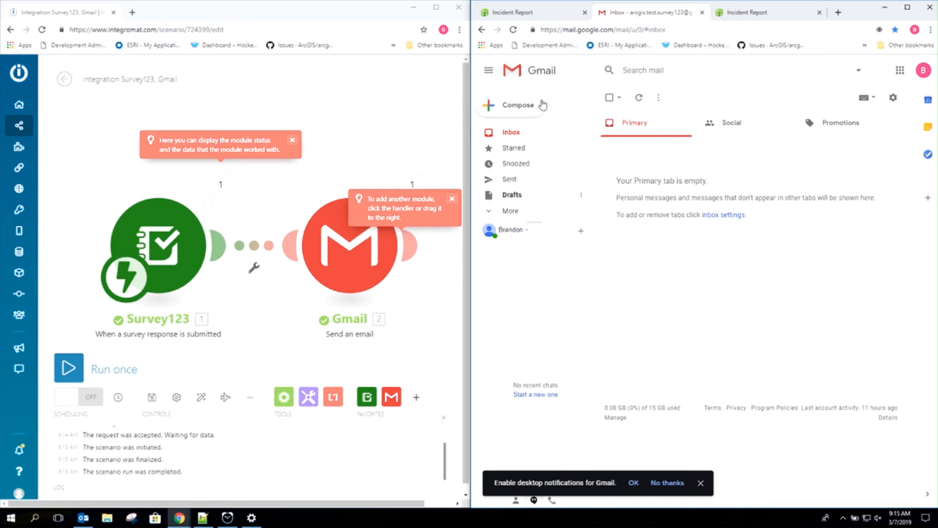
Step: Refresh Gmail and open the 'Incident Report with severity low' email
left_click(517, 32)
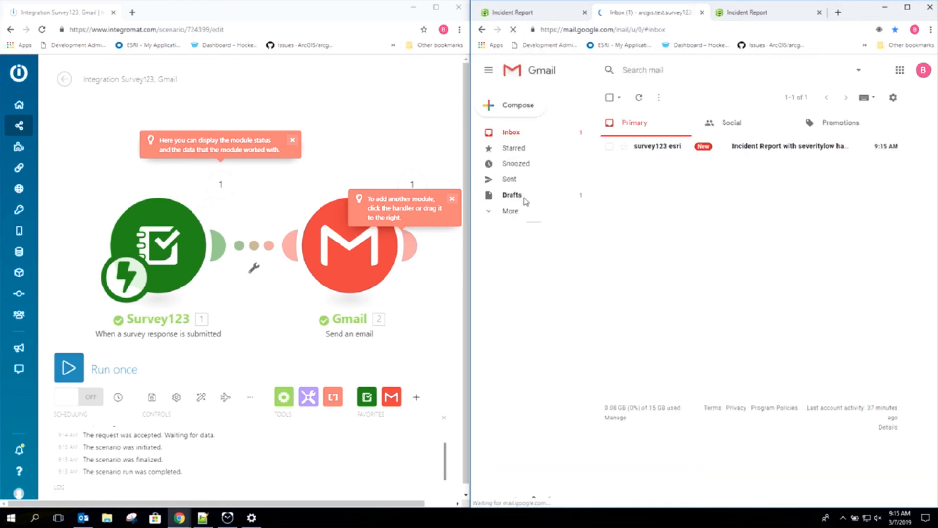
left_click(756, 155)
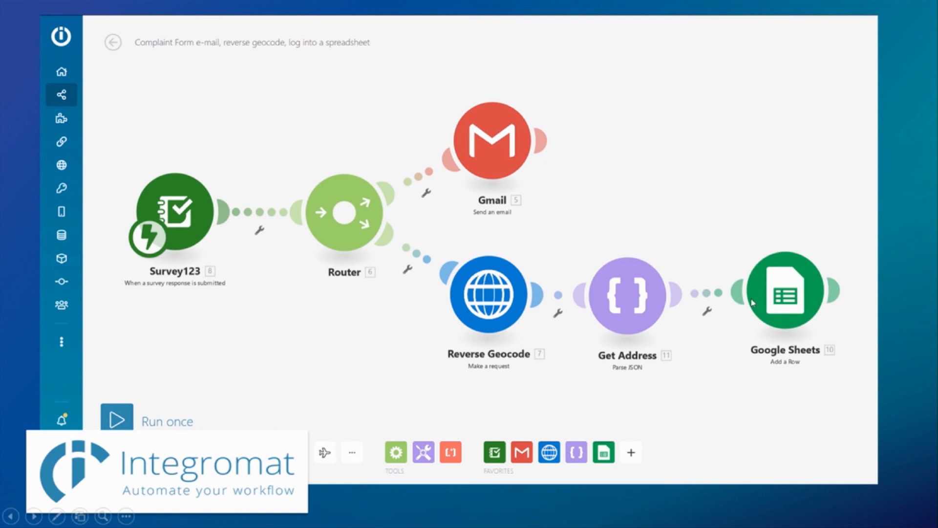
Step: Advance to the next scenario slide
left_click(736, 430)
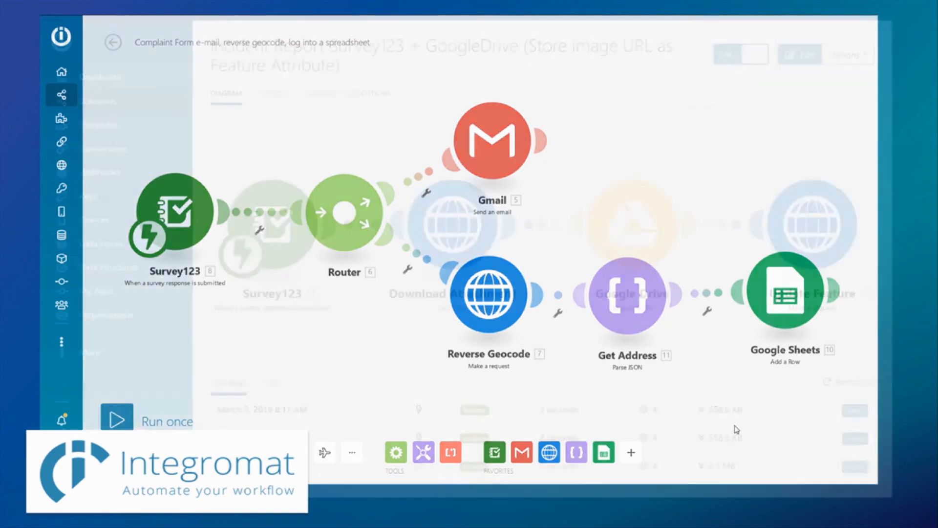
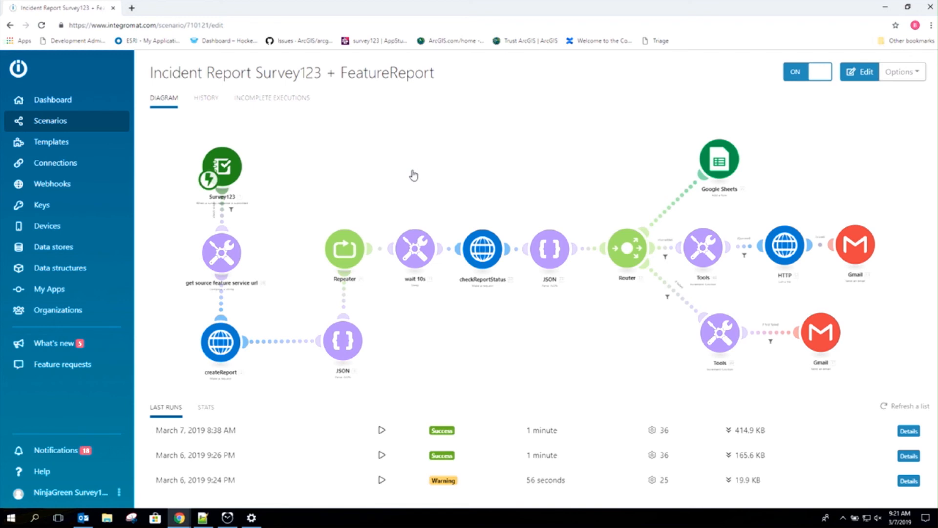
Step: Open the scenario in the diagram editor and review the createReport HTTP module's request settings
left_click(414, 175)
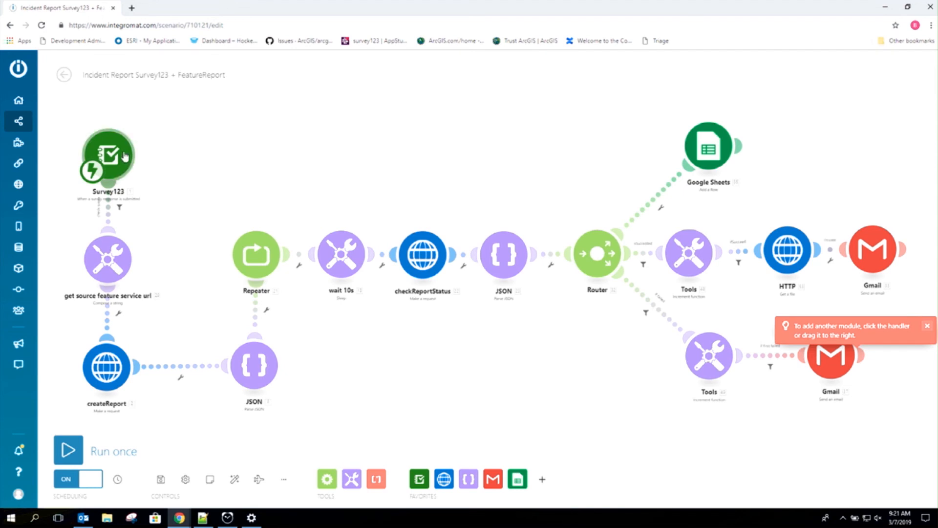
left_click(112, 368)
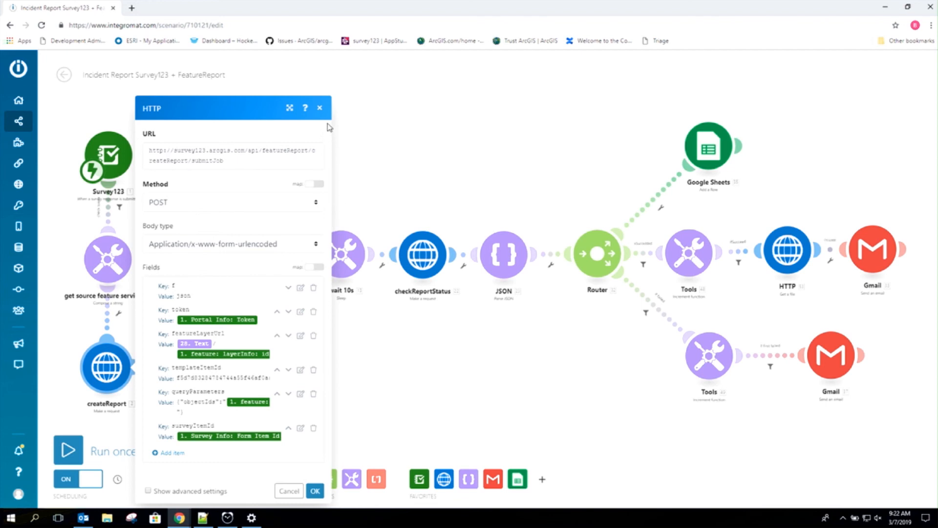
left_click(320, 109)
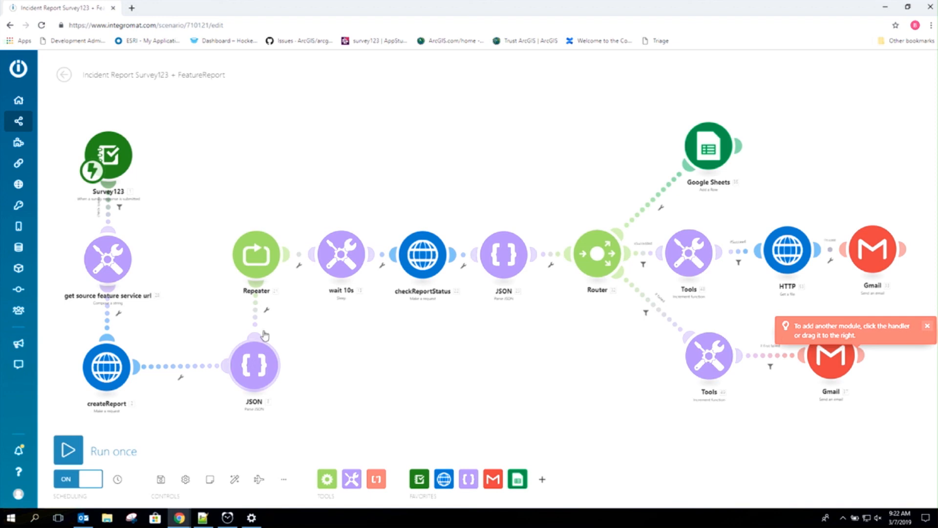
left_click(423, 266)
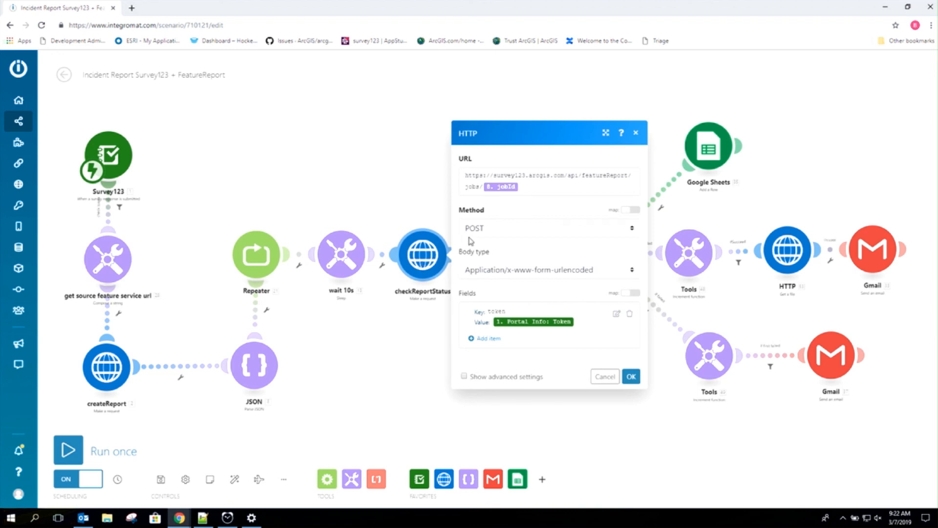
left_click(637, 133)
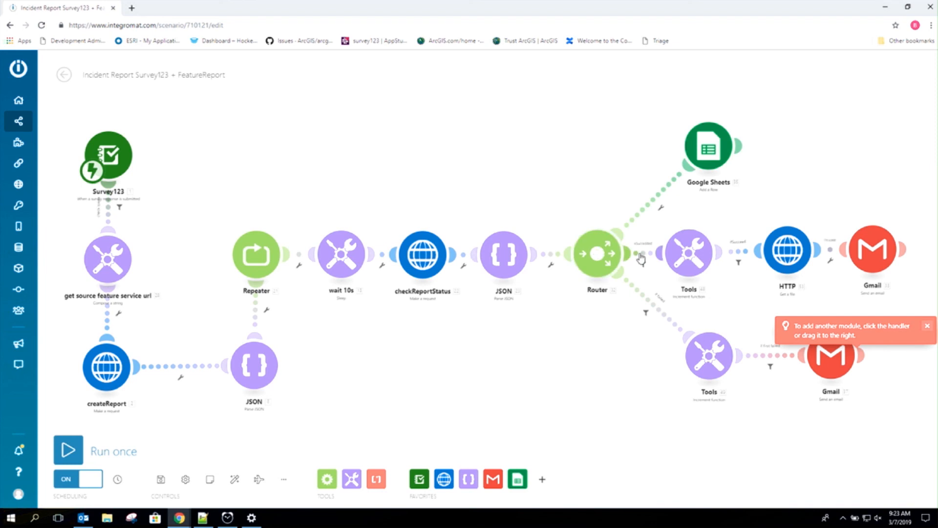
left_click(782, 260)
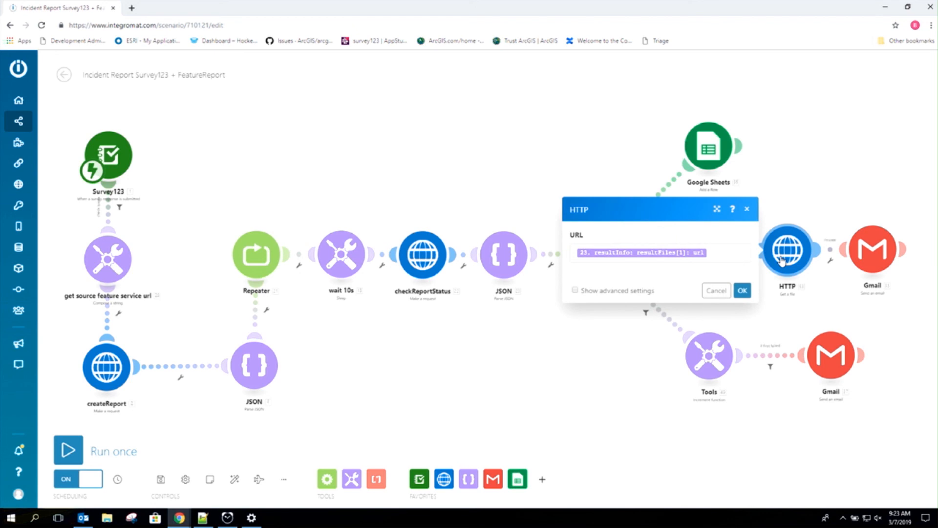
left_click(872, 258)
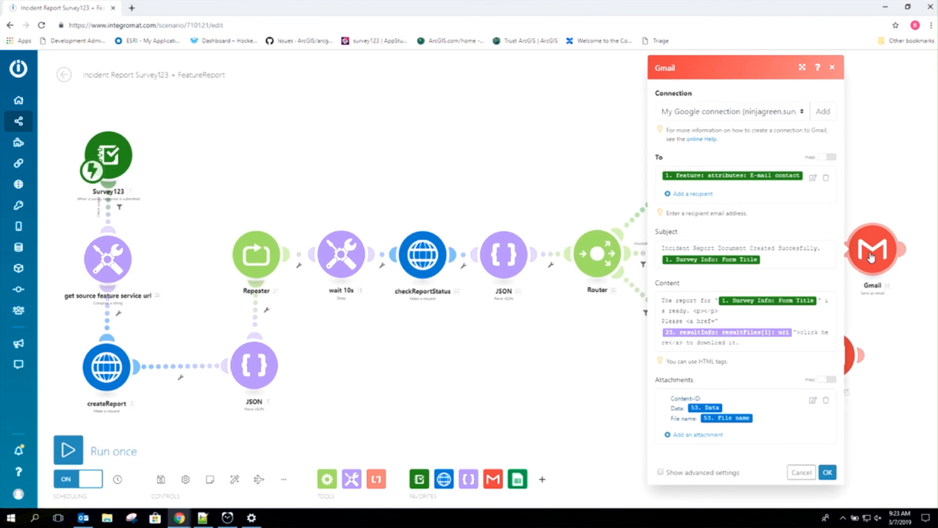
left_click(599, 179)
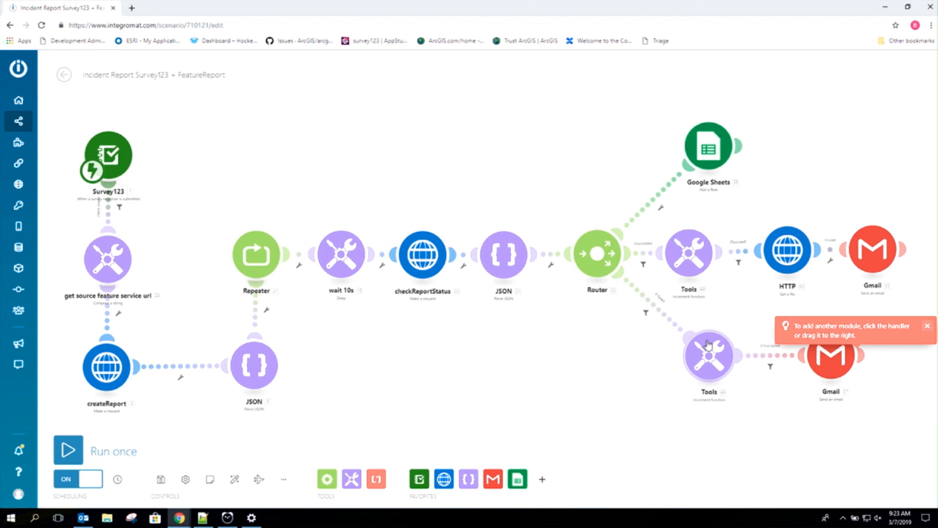
Step: Run the scenario once so it waits for data, and load survey123 in a new tab
left_click(68, 450)
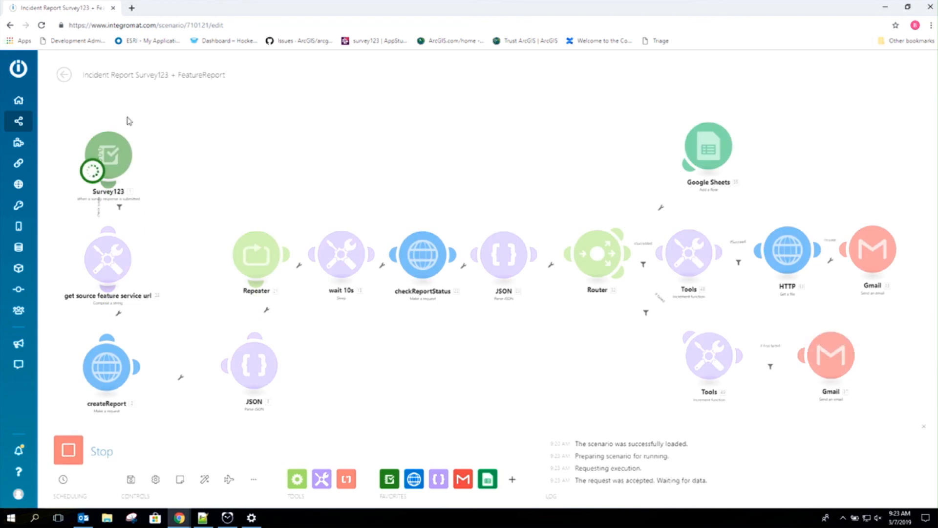
left_click(132, 8)
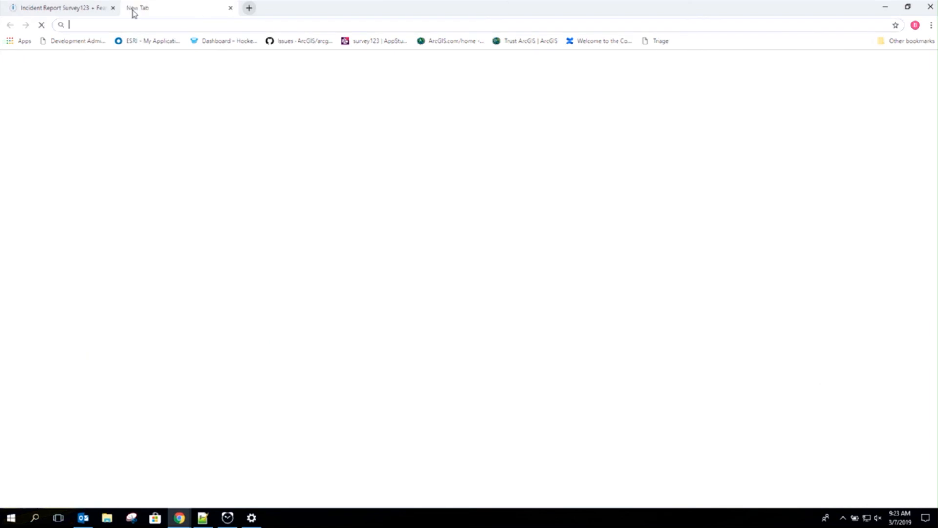
type("survey123")
key("Return")
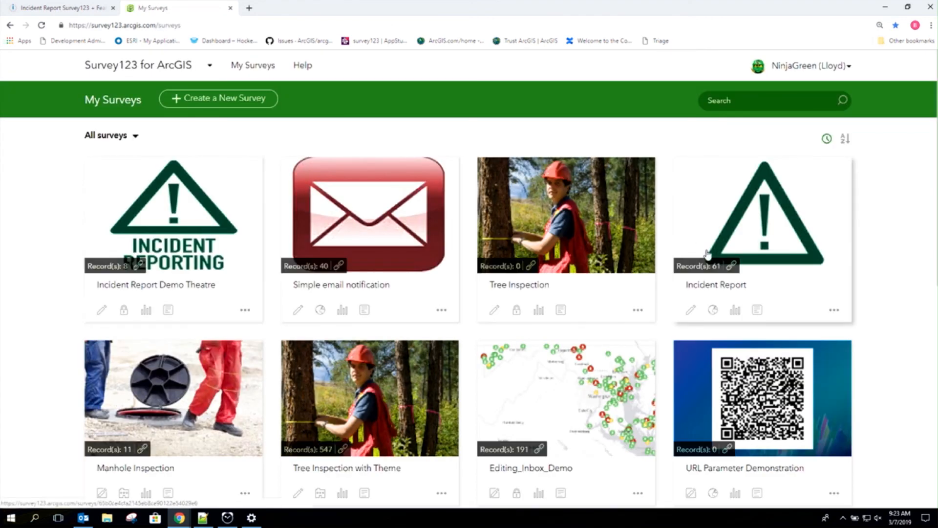
Step: Open the Incident Report form, set priority to High and attach a camera photo
left_click(731, 266)
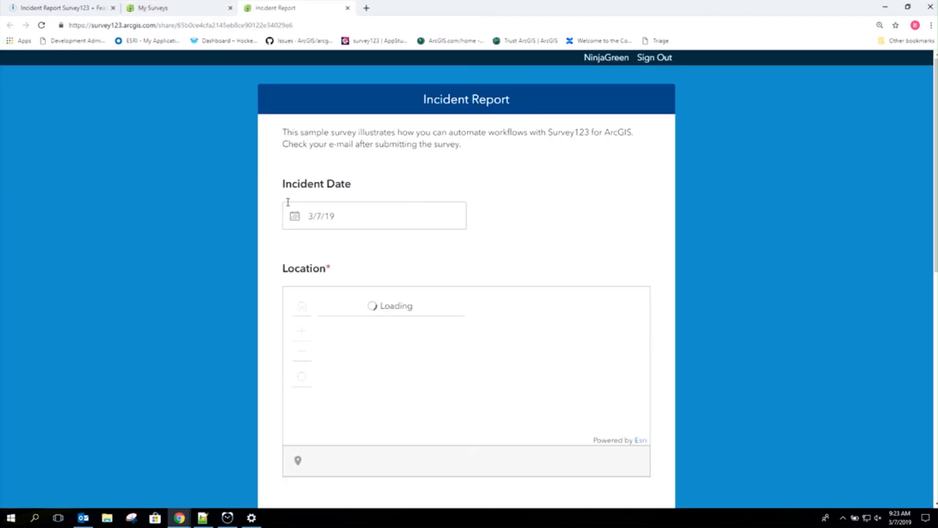
scroll(289, 204, "down", 10)
scroll(306, 203, "up", 10)
scroll(306, 202, "down", 10)
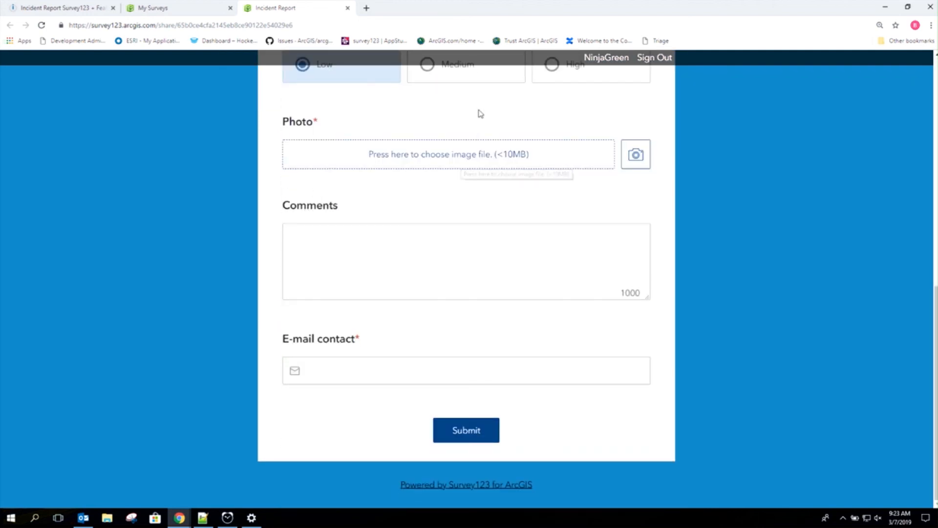
left_click(572, 83)
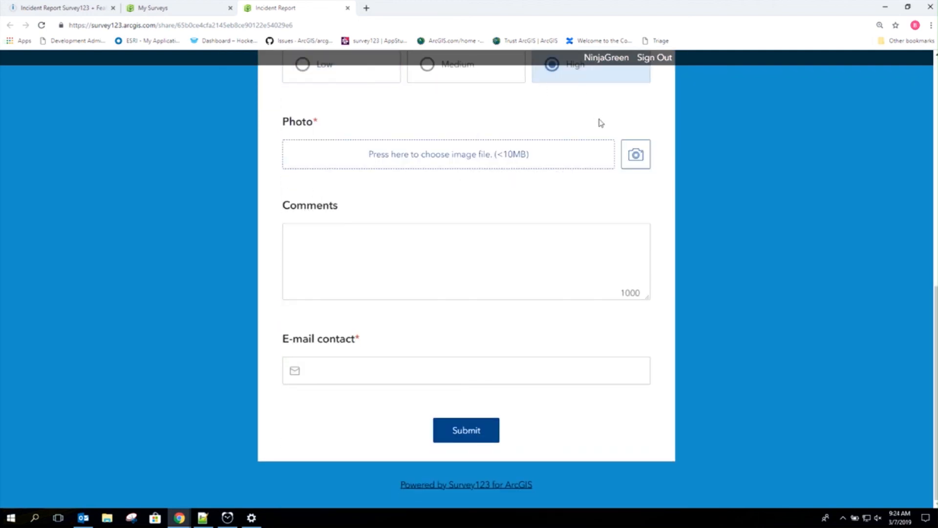
left_click(636, 155)
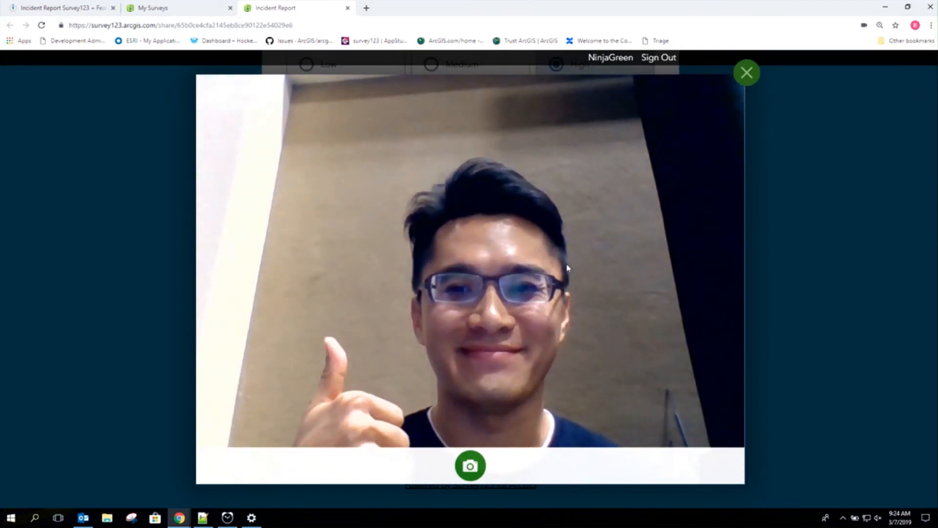
left_click(472, 467)
left_click(471, 467)
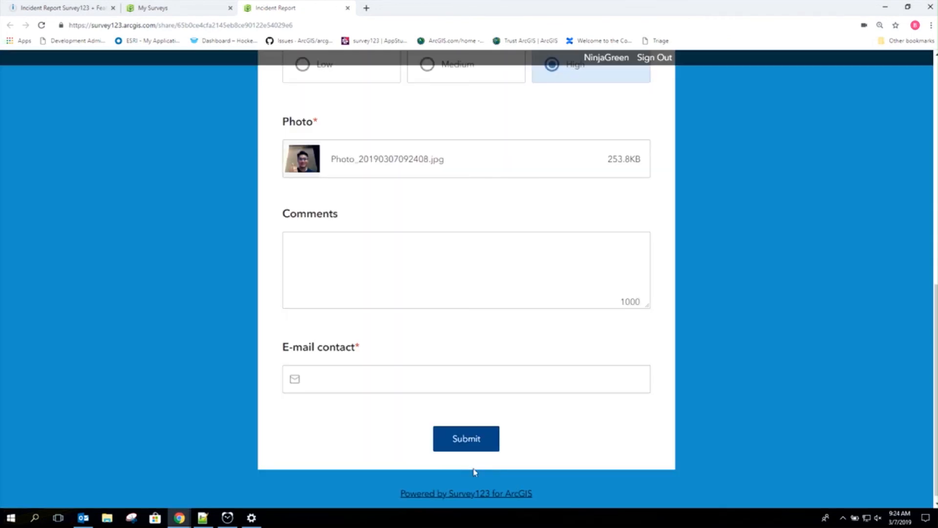
Step: Enter the contact e-mail and comment 'feature repo', submit, and watch the Integromat run
left_click(424, 385)
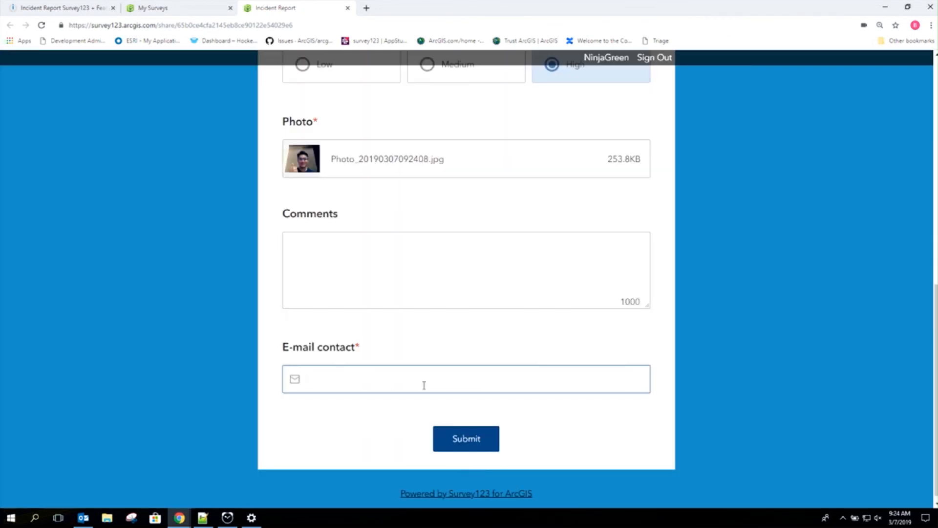
type("ninja")
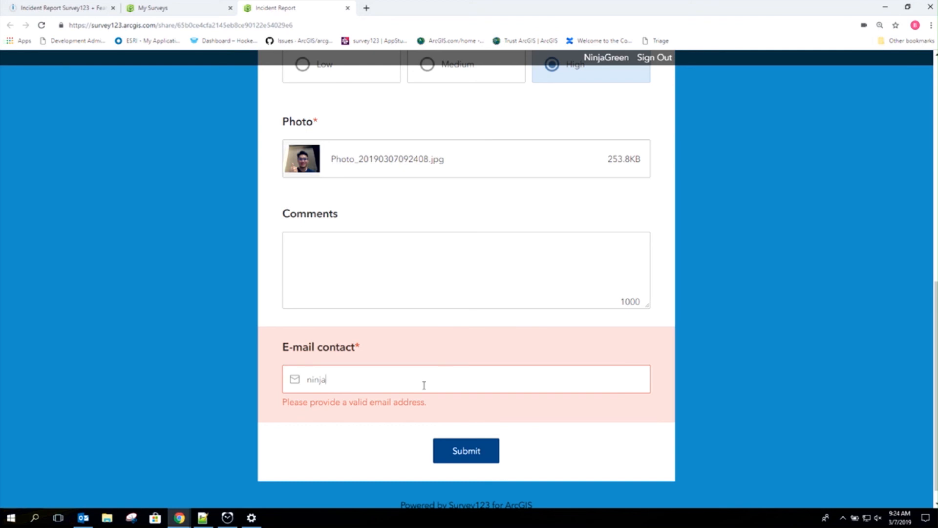
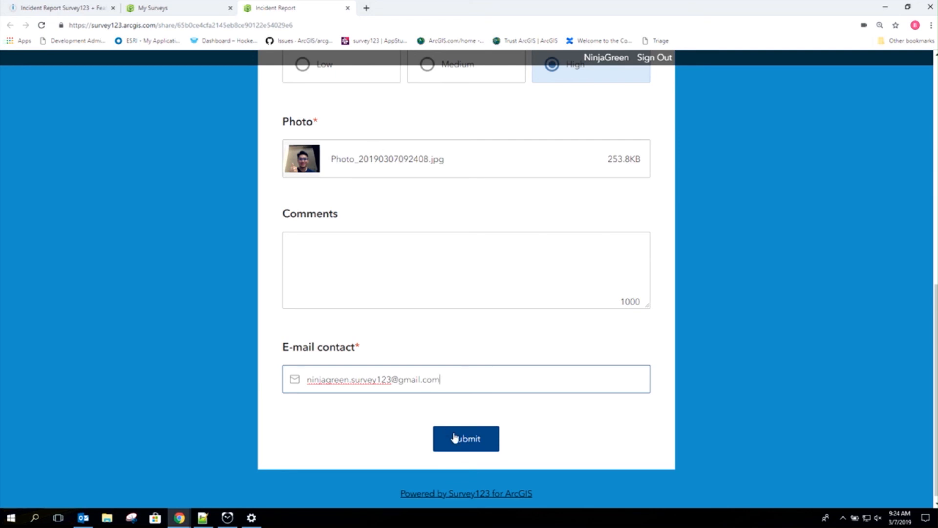
left_click(432, 298)
type("feature report")
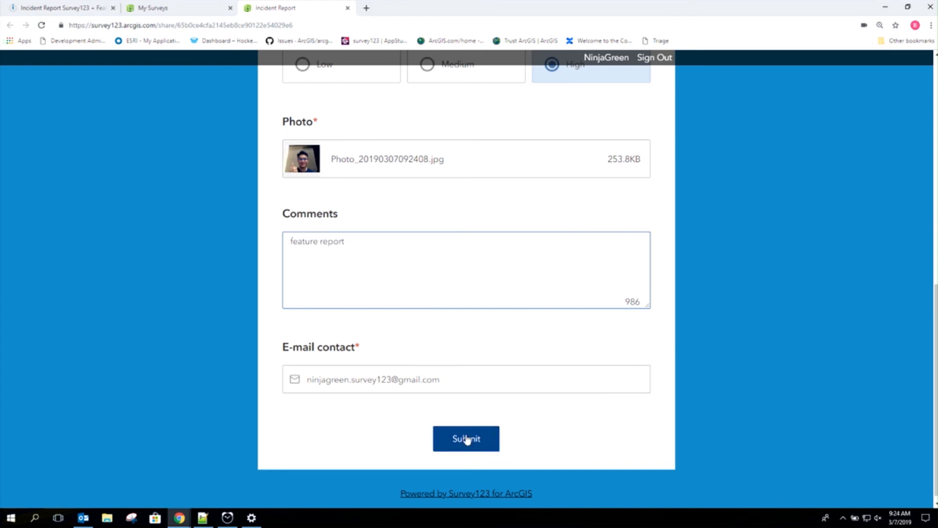
left_click(467, 439)
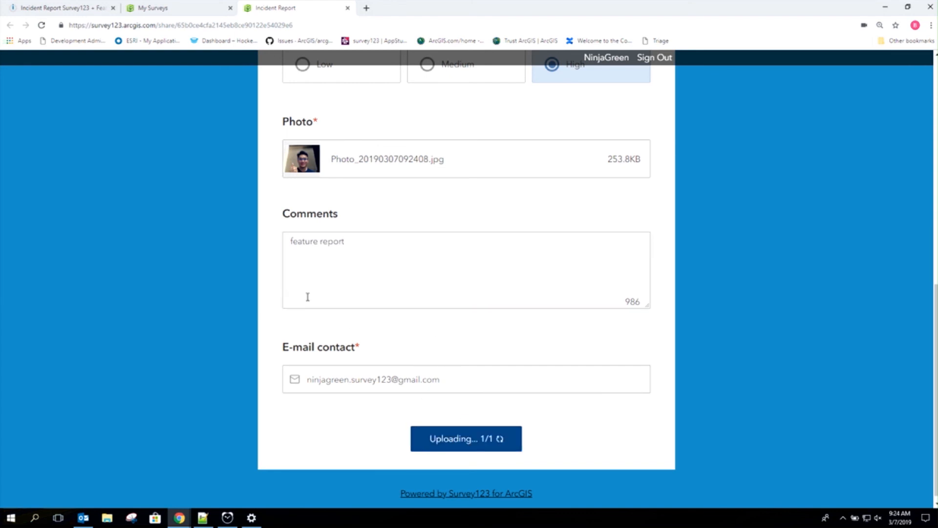
left_click(72, 9)
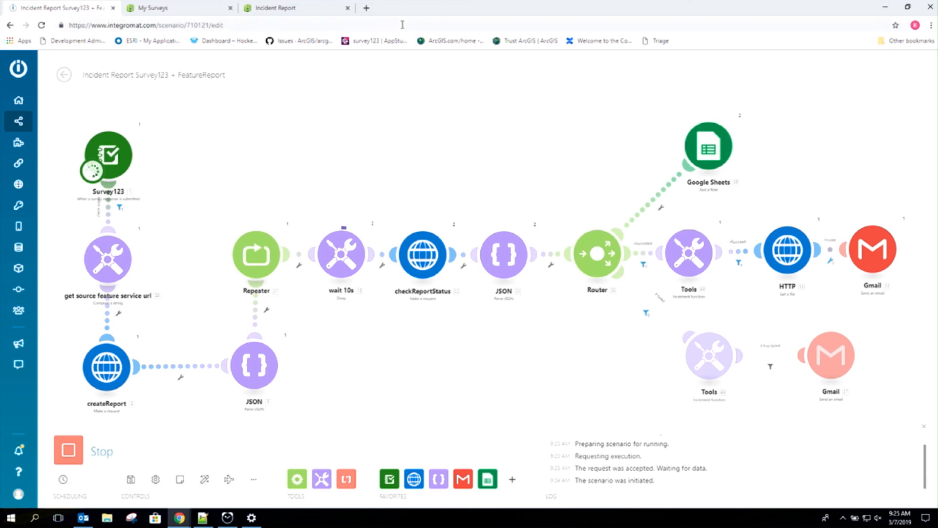
Step: Open Gmail in a new tab beside the Integromat scenario
left_click(368, 8)
type("gm")
key("Return")
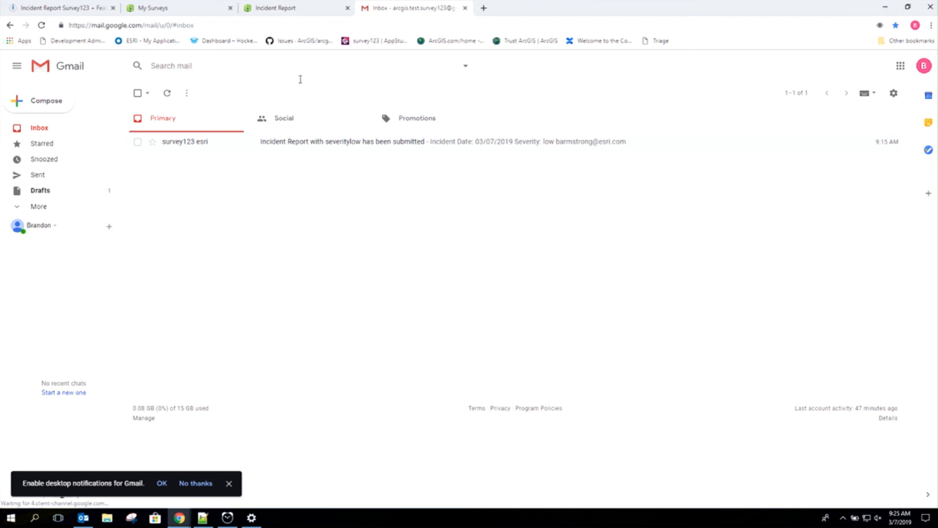
Step: Switch to the other Google account and preview the generated Incident Report docx attachment
left_click(925, 71)
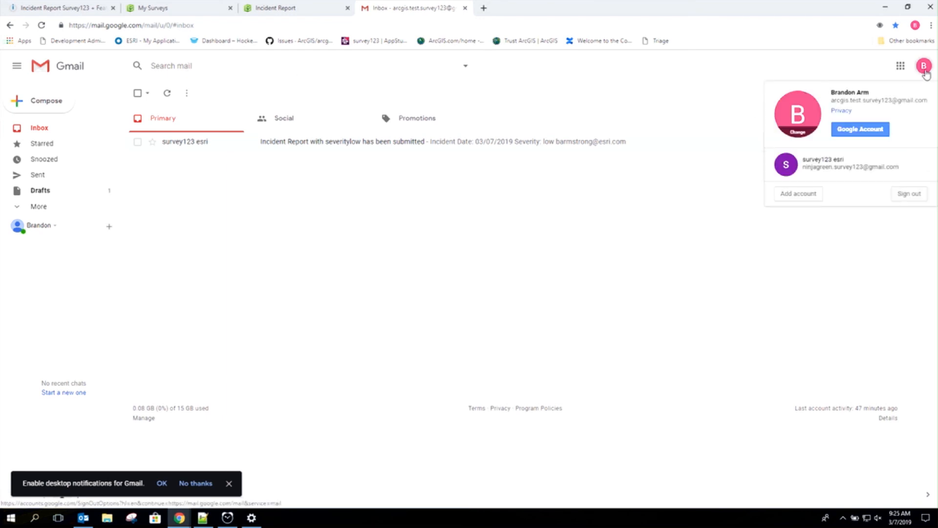
left_click(869, 182)
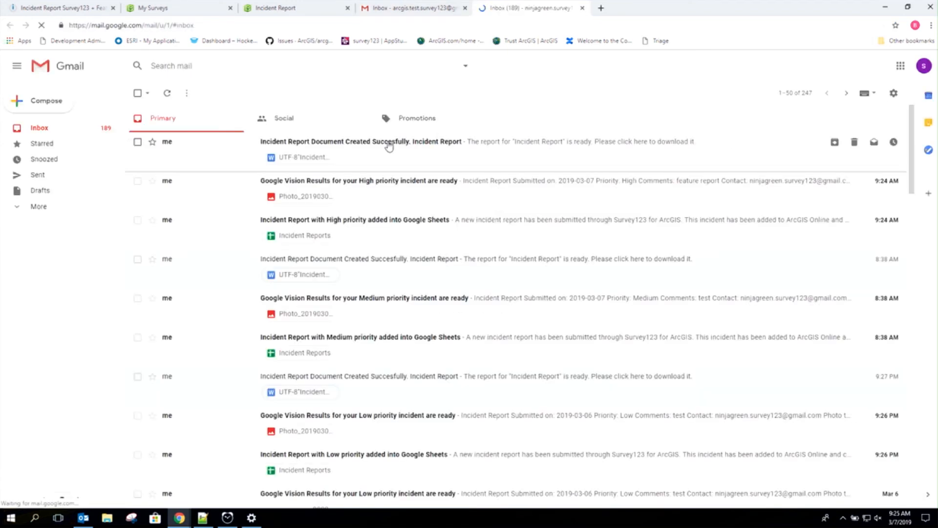
left_click(387, 144)
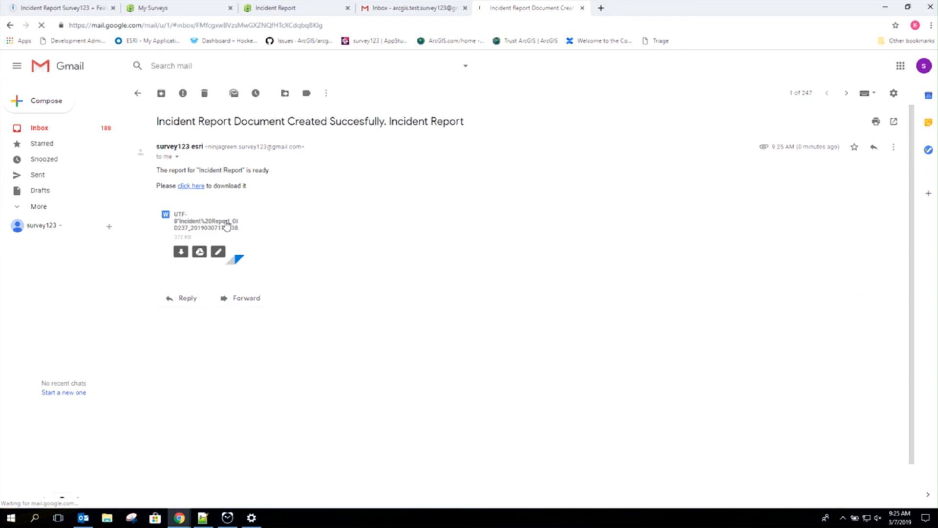
left_click(226, 224)
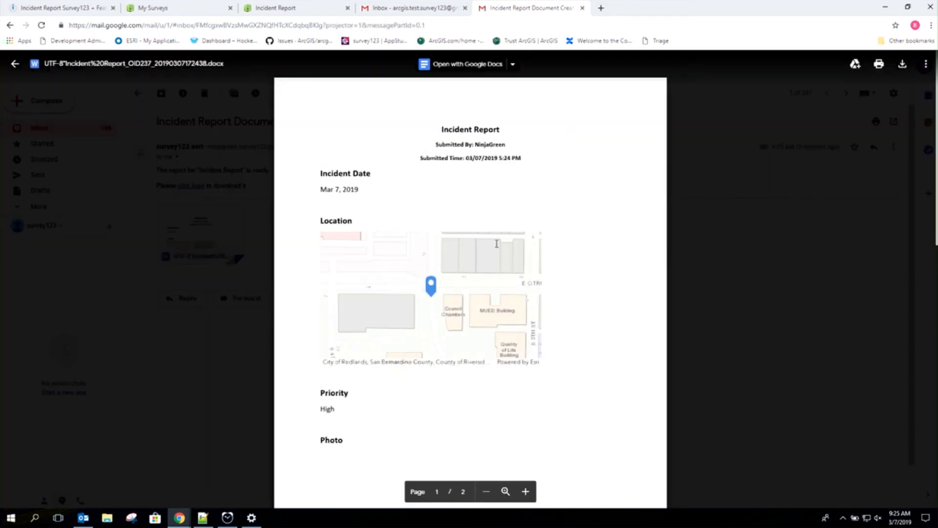
scroll(543, 252, "down", 10)
scroll(544, 252, "up", 5)
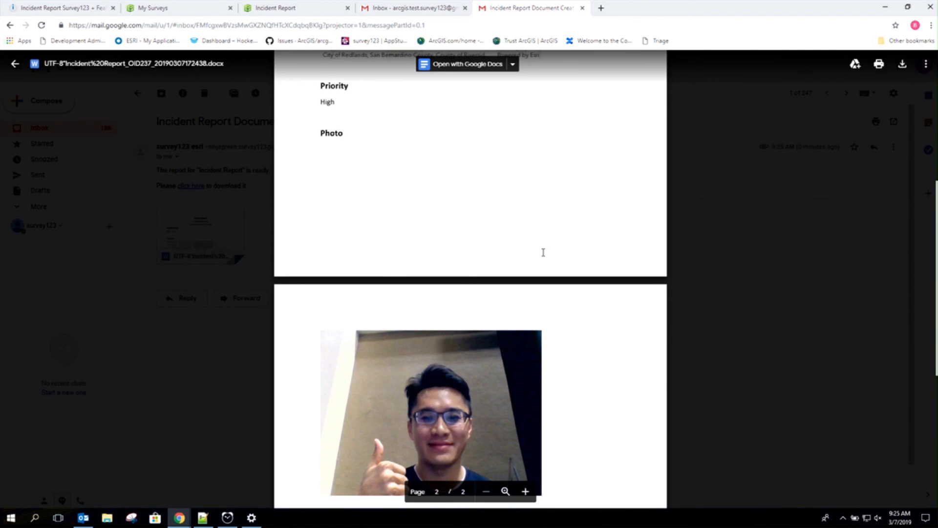
left_click(88, 7)
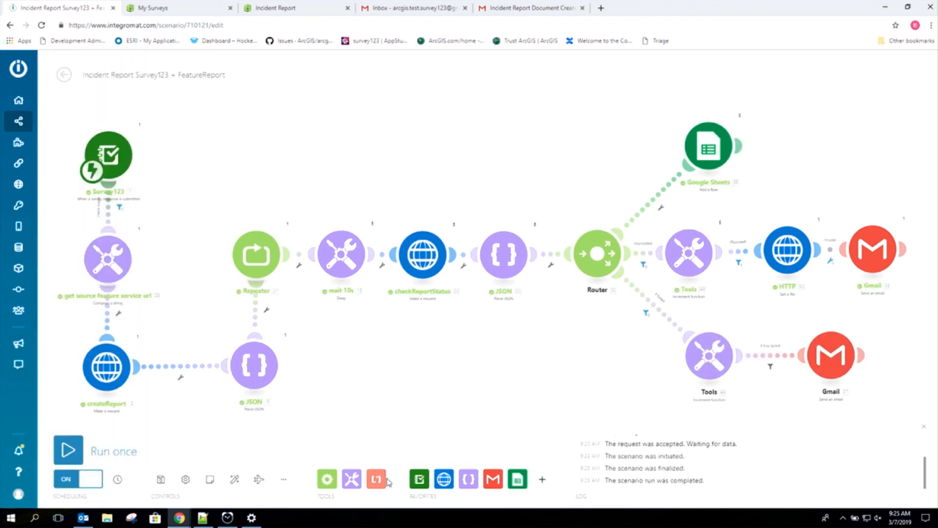
Step: Add a Survey123 Create Feature Report module, position it and attach a new module to it
left_click(419, 480)
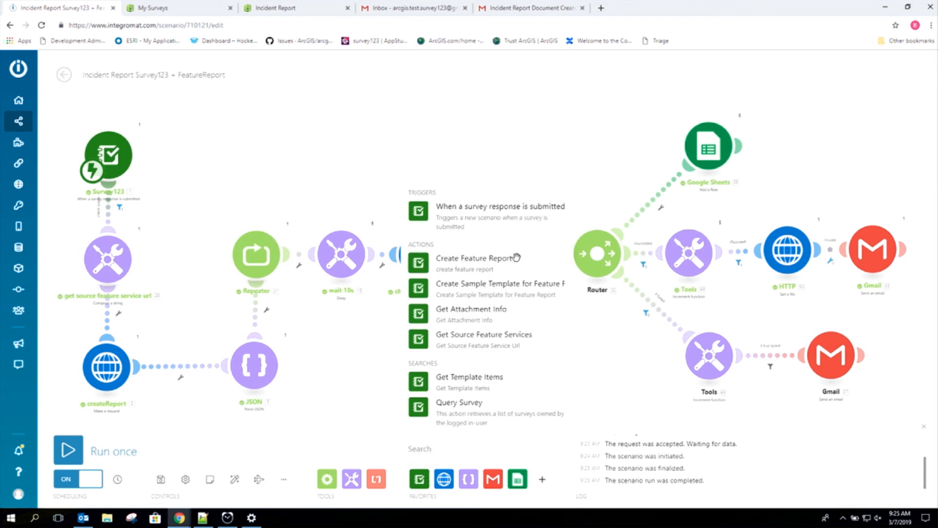
left_click(517, 257)
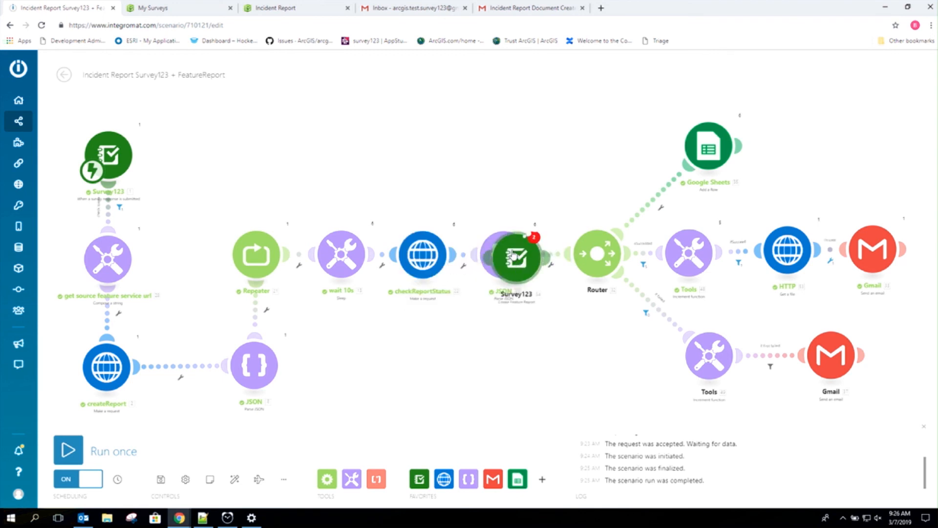
left_click_drag(508, 242, 392, 98)
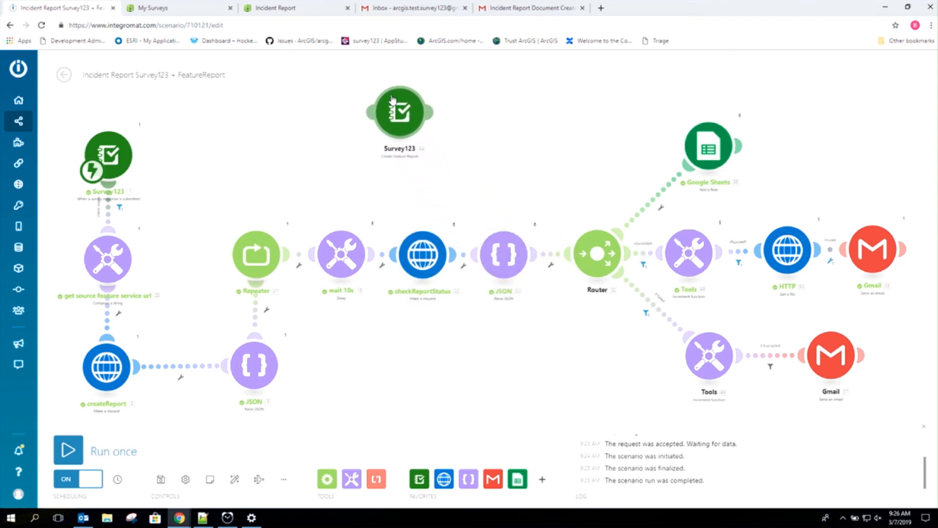
right_click(354, 116)
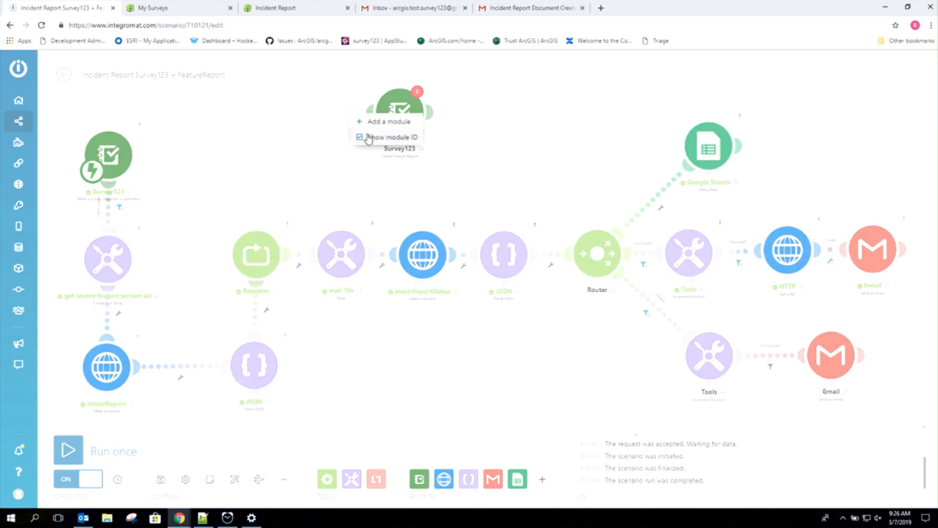
left_click(380, 122)
left_click_drag(406, 128, 464, 128)
left_click(464, 128)
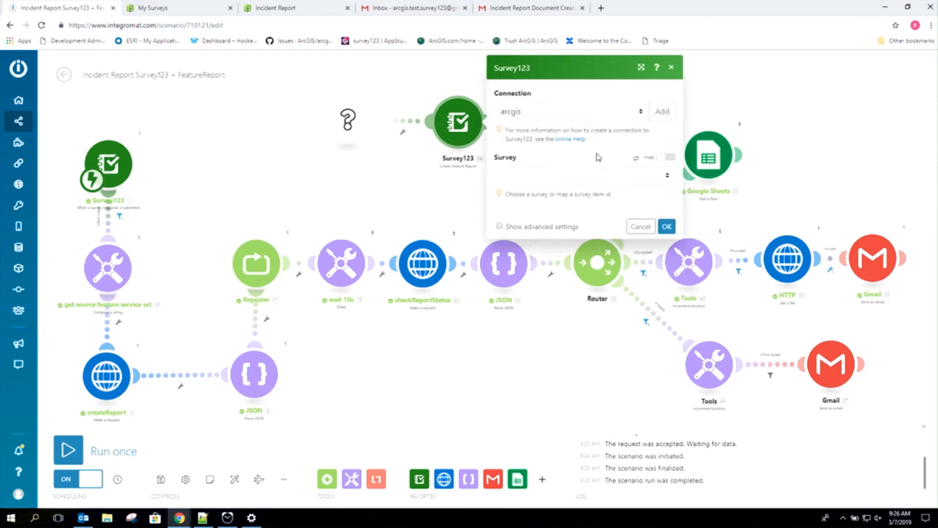
Step: Set survey Incident Report, template Incident Report_sampleTemplate and feature layer surveyPoint
left_click(593, 176)
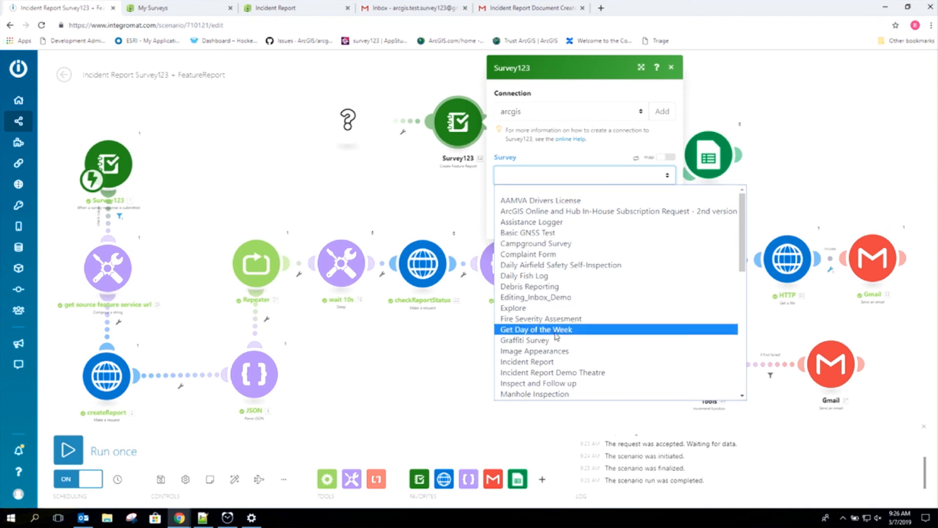
left_click(555, 363)
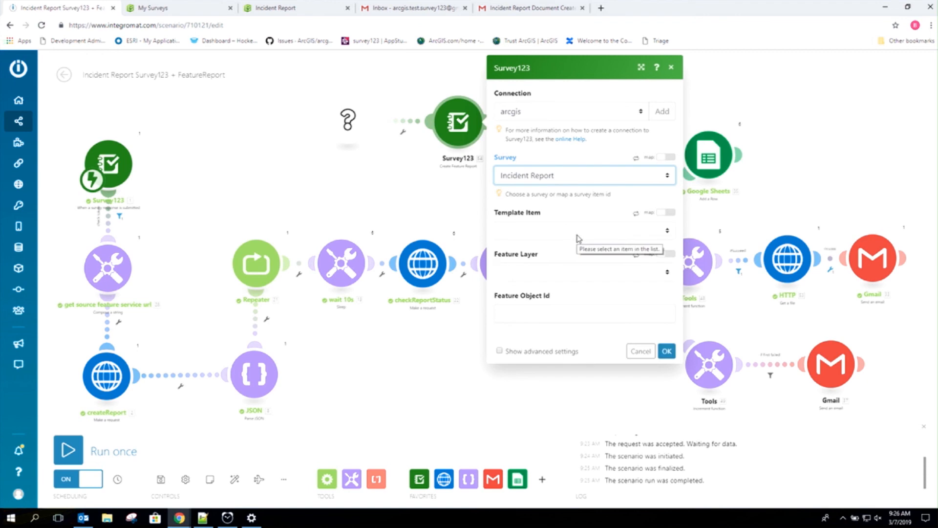
left_click(580, 230)
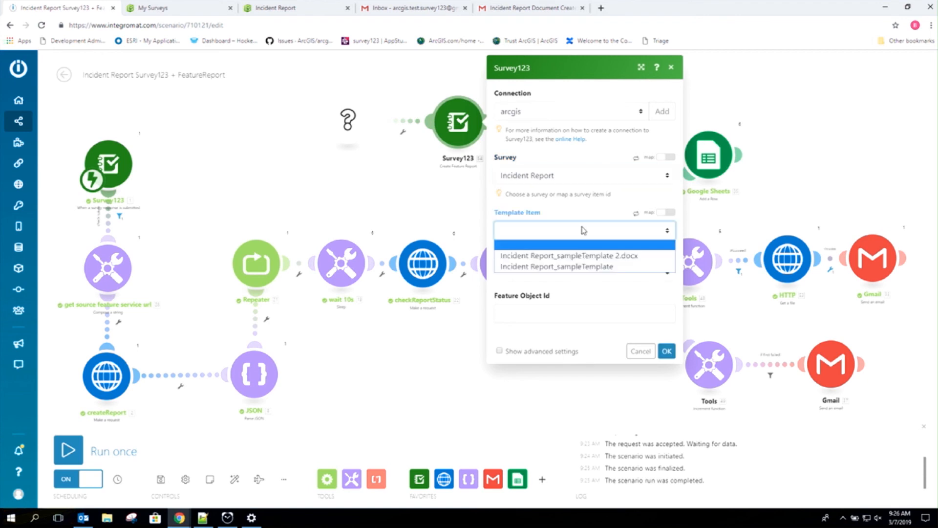
left_click(588, 270)
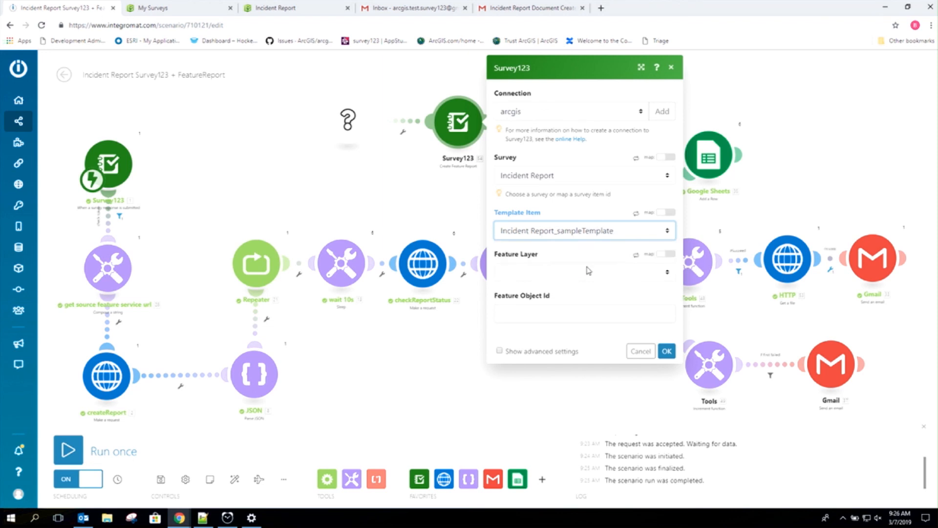
left_click(574, 275)
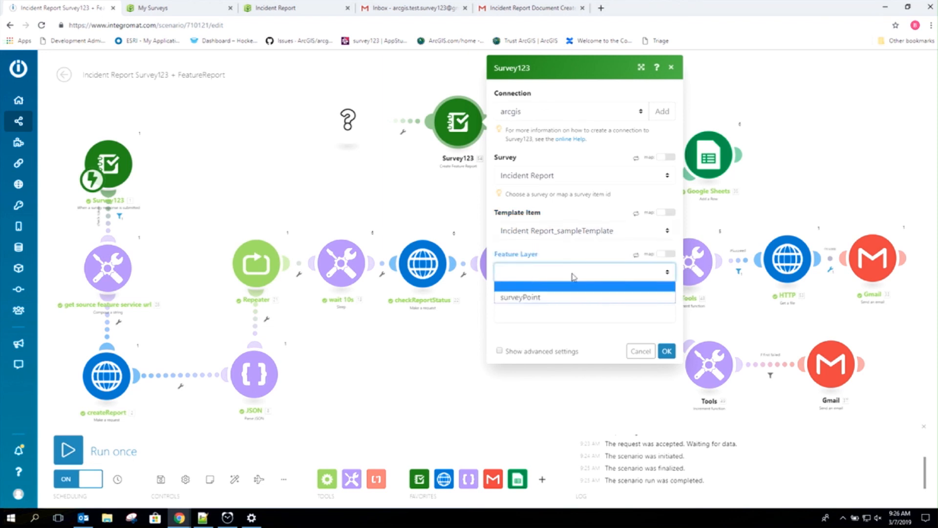
left_click(566, 298)
left_click(558, 309)
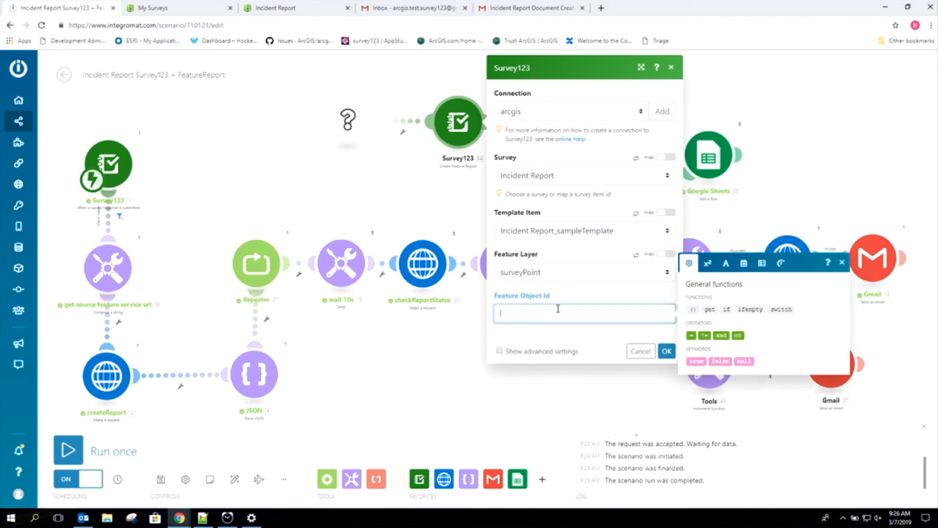